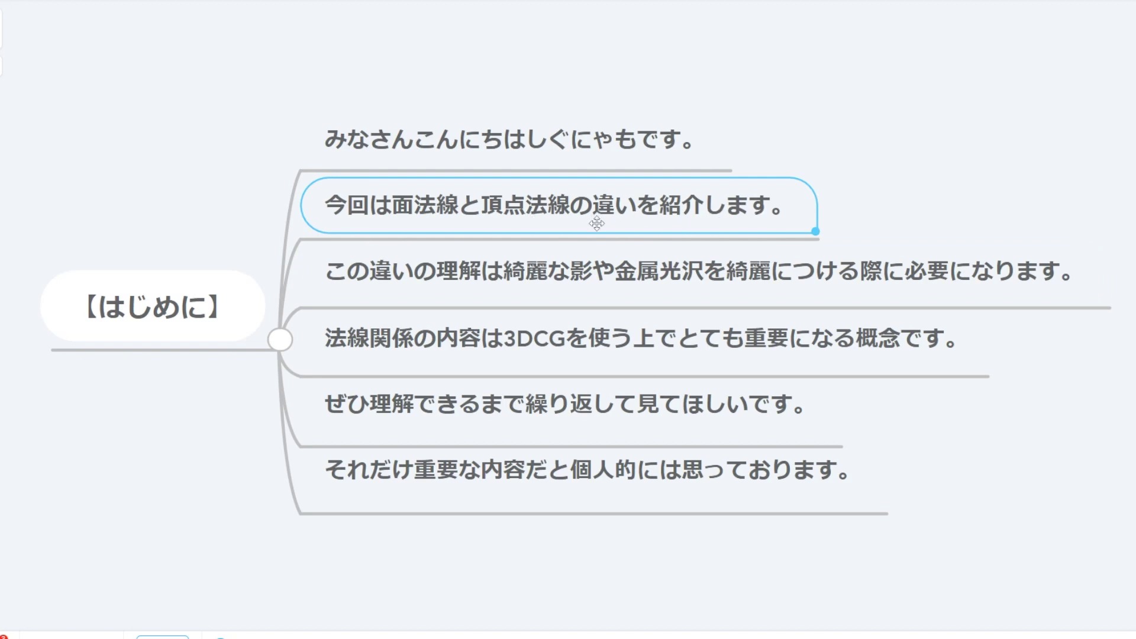
- Step through the last four 【はじめに】 points, then move on to the 【前提知識】 topic
{"action": "left_click", "coordinate": [408, 293]}
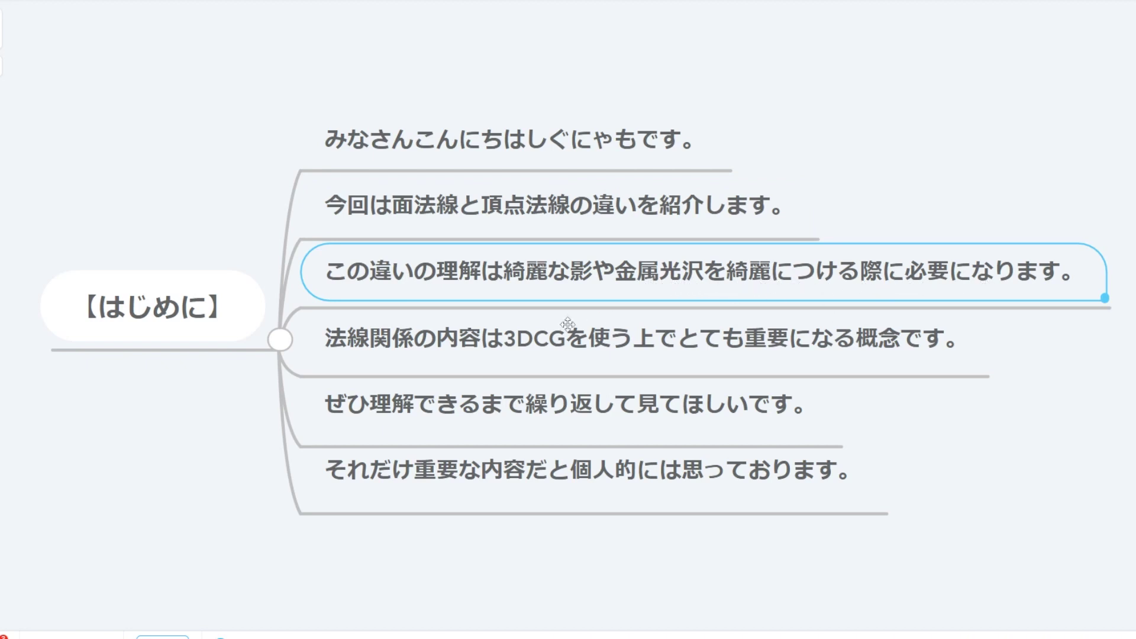
{"action": "left_click", "coordinate": [393, 363]}
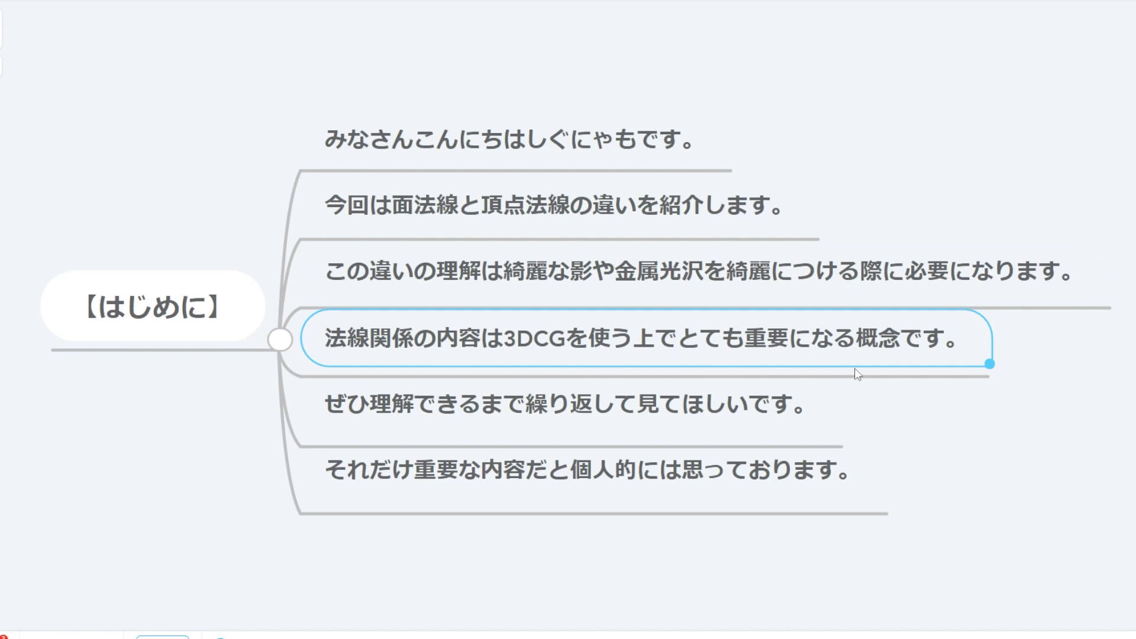
{"action": "left_click", "coordinate": [470, 405]}
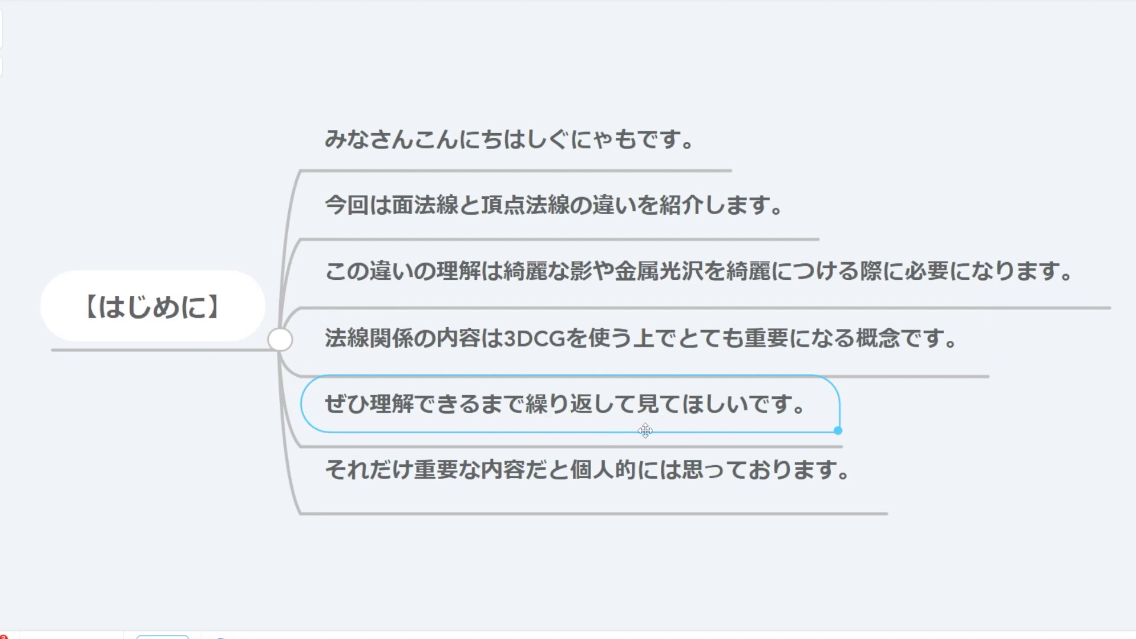
{"action": "left_click", "coordinate": [483, 474]}
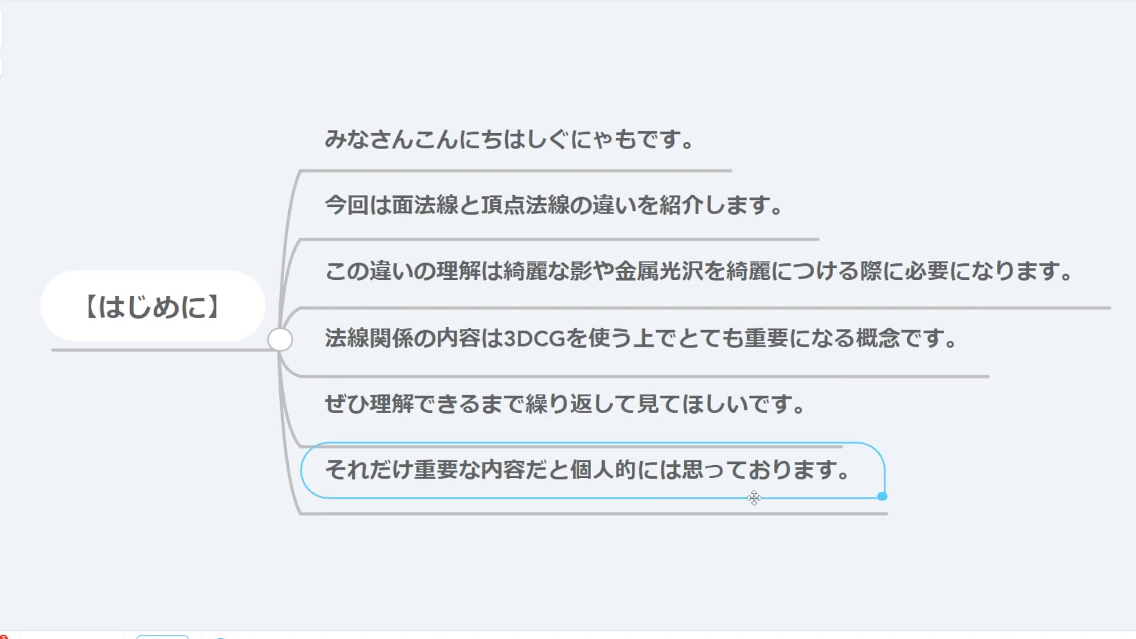
{"action": "key", "text": "Left"}
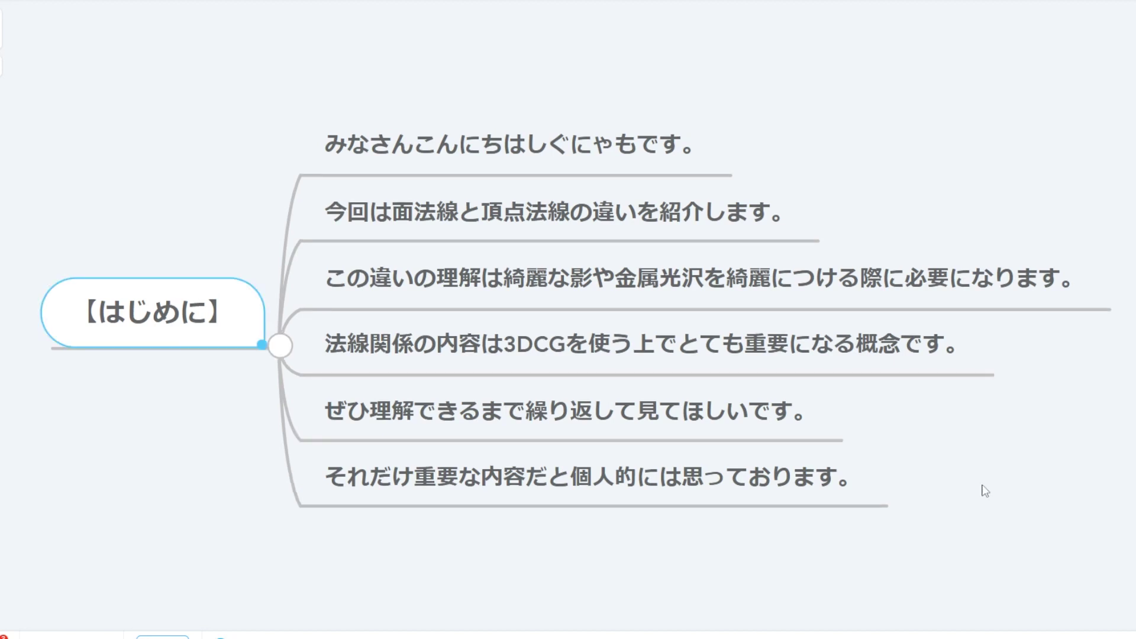
{"action": "key", "text": "Down"}
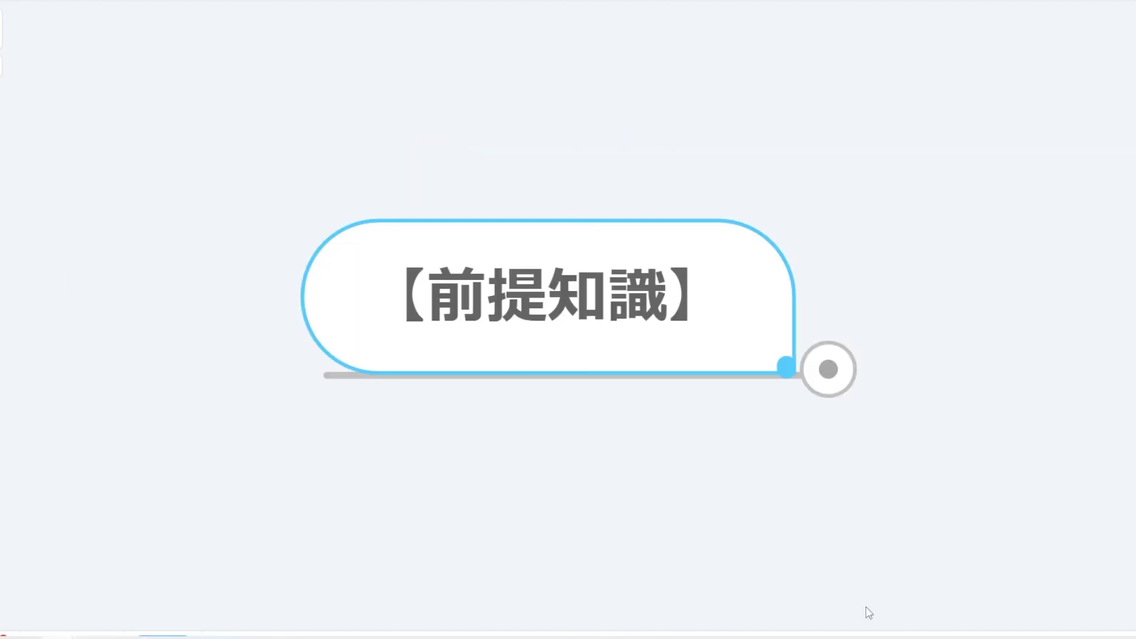
- Expand 【前提知識】 and its three-meanings-of-normals point, reviewing ・頂点法線 and ・法線マップ
{"action": "key", "text": "Right"}
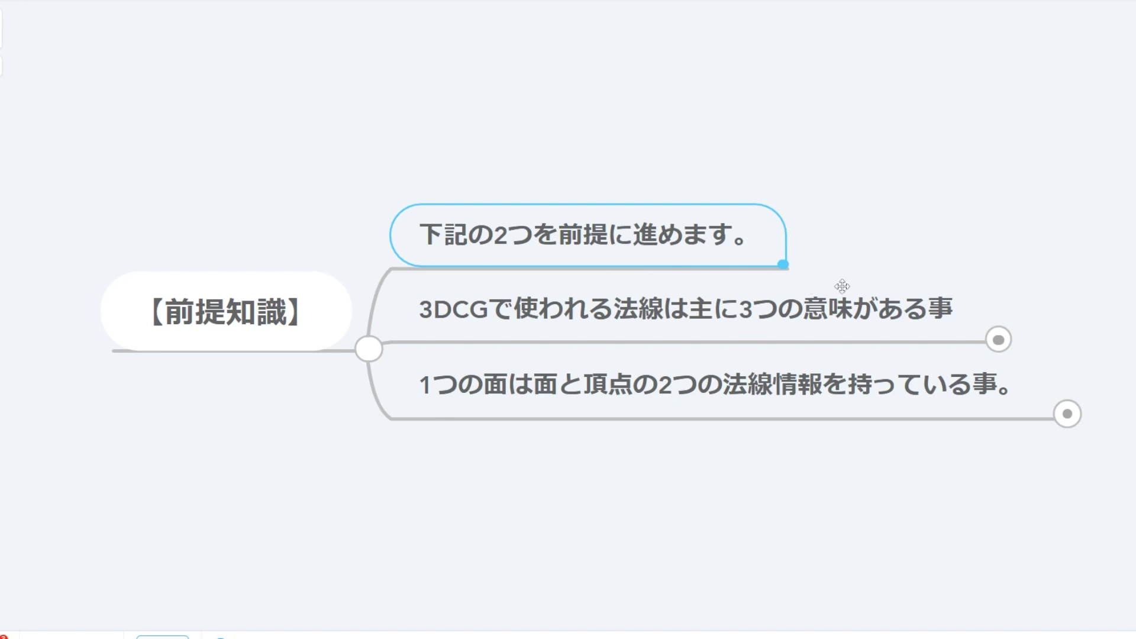
{"action": "left_click", "coordinate": [583, 328]}
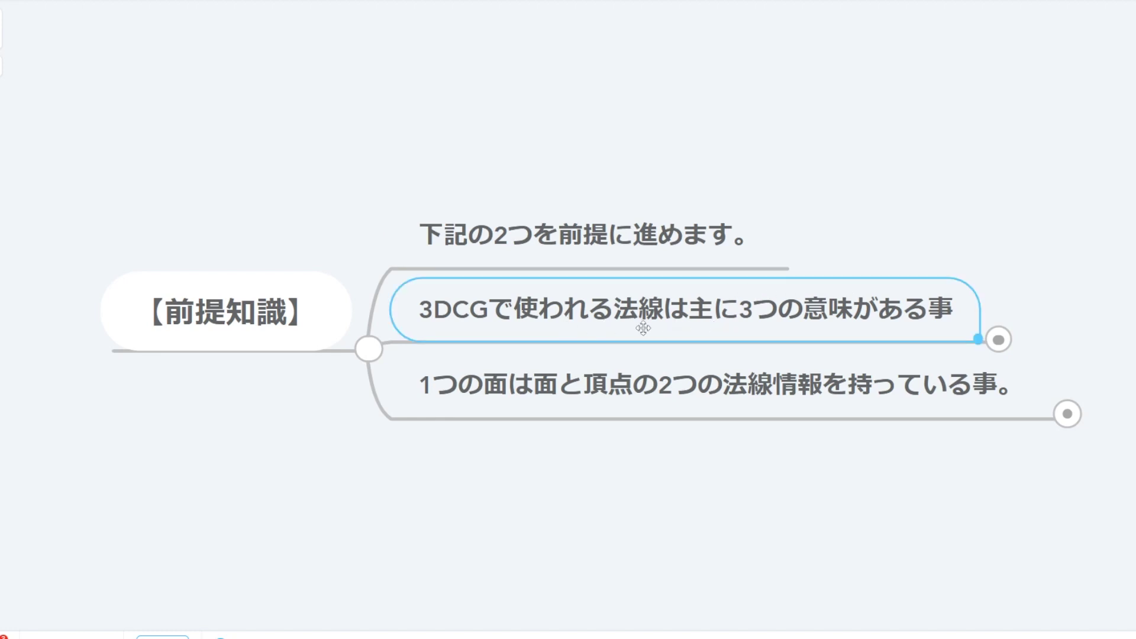
{"action": "left_click", "coordinate": [1000, 341]}
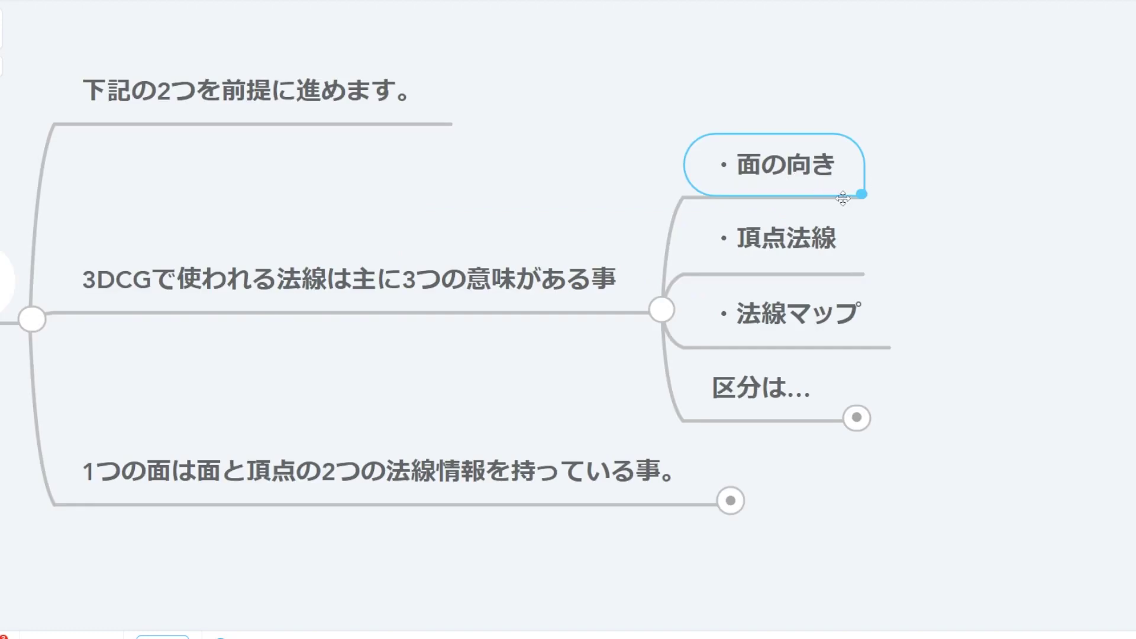
{"action": "left_click", "coordinate": [801, 249]}
{"action": "left_click", "coordinate": [840, 320]}
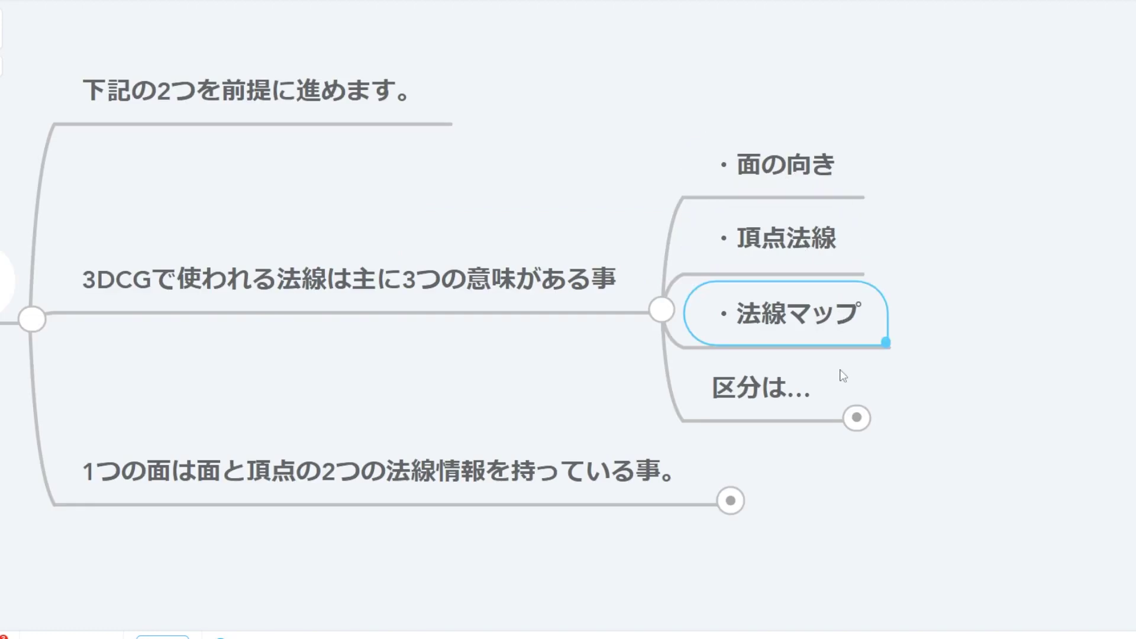
- Expand 区分は… and review its face-normal and vertex-normal categories
{"action": "left_click", "coordinate": [790, 398]}
{"action": "left_click", "coordinate": [865, 428]}
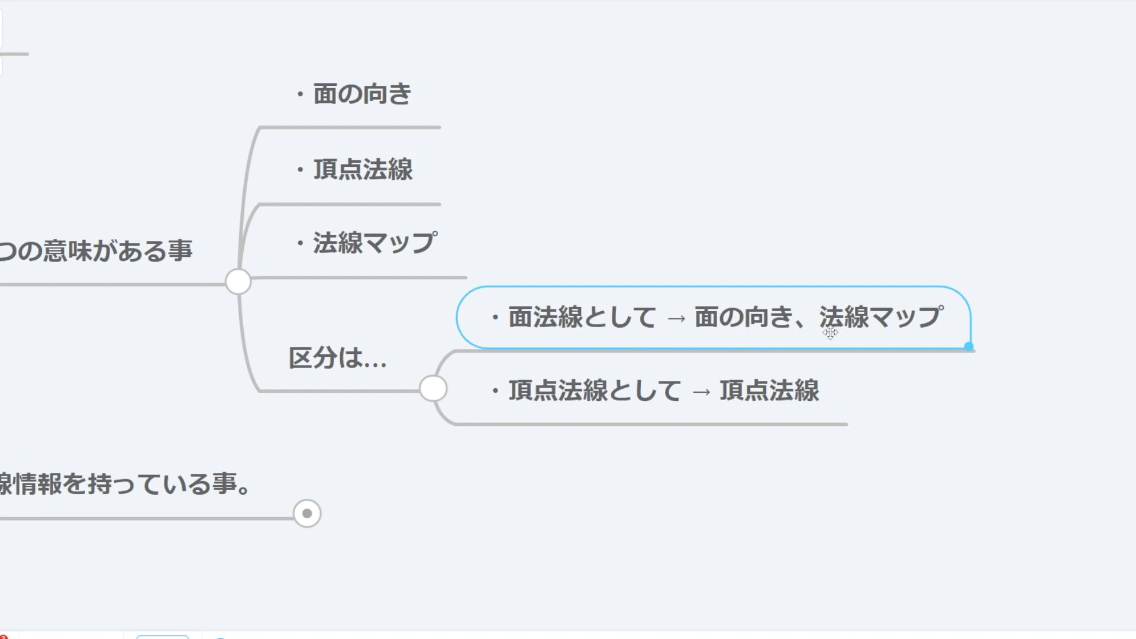
{"action": "left_click", "coordinate": [619, 406]}
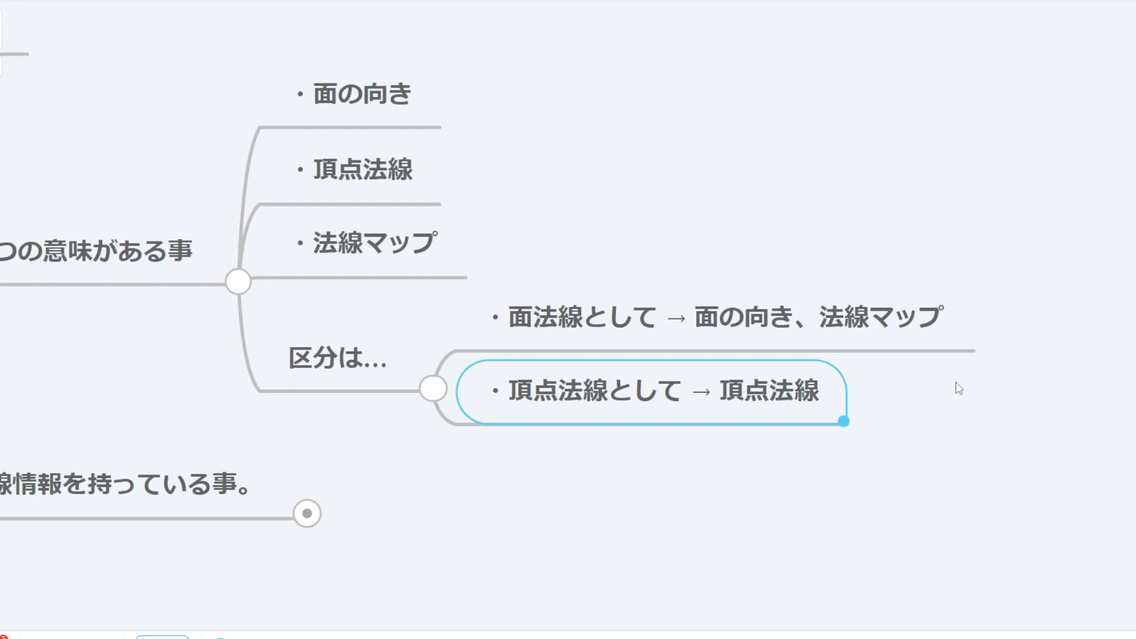
{"action": "key", "text": "Up"}
{"action": "key", "text": "Down"}
{"action": "key", "text": "Down"}
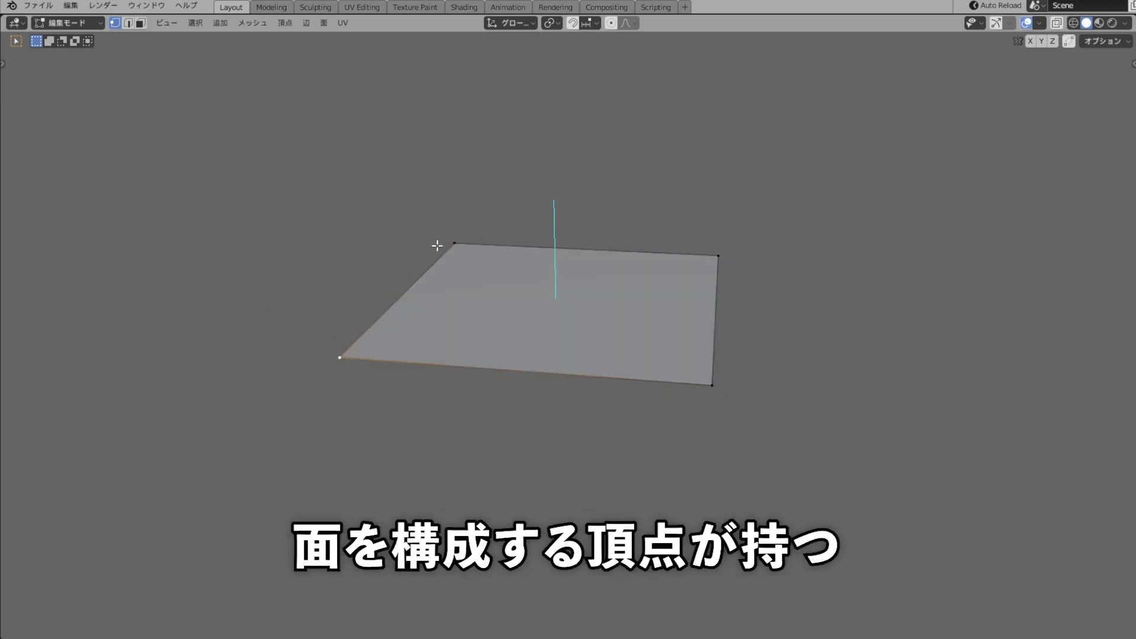
- Display the plane's vertex normals in Blender and orbit to show them, then return to XMind
{"action": "left_click", "coordinate": [454, 243]}
{"action": "left_click", "coordinate": [718, 256]}
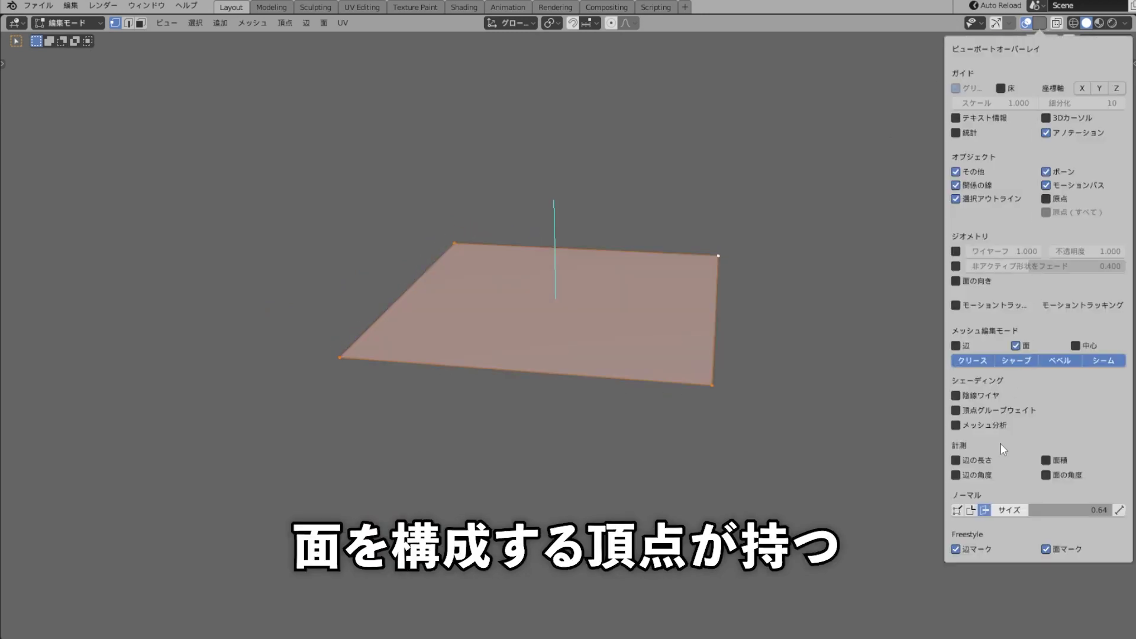
{"action": "mouse_move", "coordinate": [824, 408]}
{"action": "middle_mouse_down"}
{"action": "mouse_move", "coordinate": [802, 371]}
{"action": "mouse_move", "coordinate": [801, 390]}
{"action": "mouse_move", "coordinate": [907, 386]}
{"action": "middle_mouse_up"}
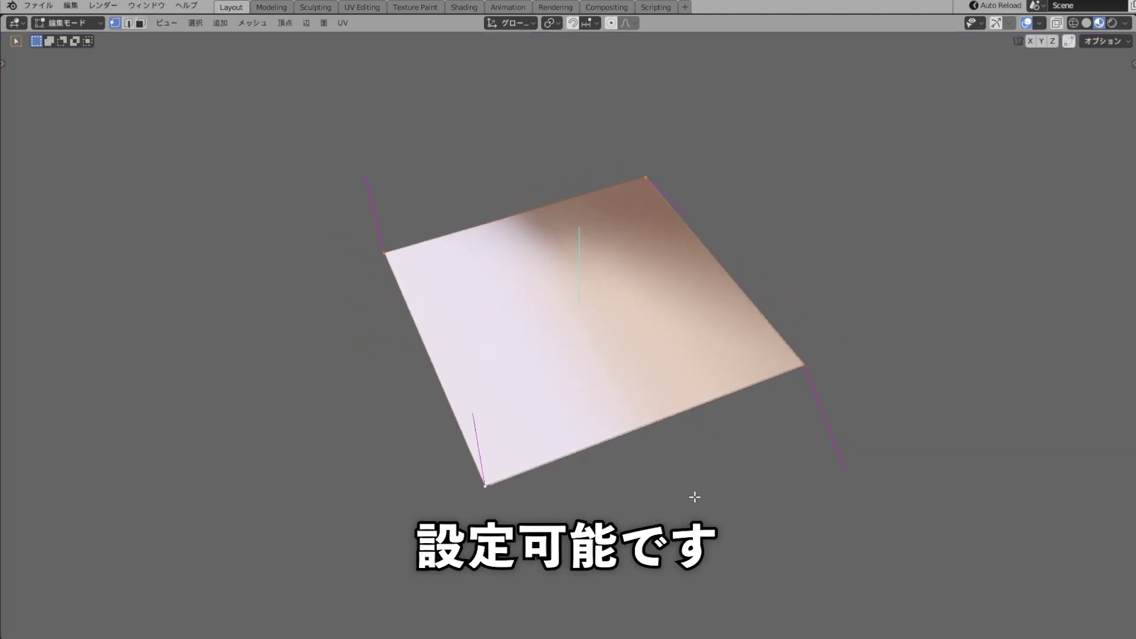
{"action": "mouse_move", "coordinate": [694, 497]}
{"action": "middle_mouse_down"}
{"action": "mouse_move", "coordinate": [613, 483]}
{"action": "mouse_move", "coordinate": [639, 445]}
{"action": "middle_mouse_up"}
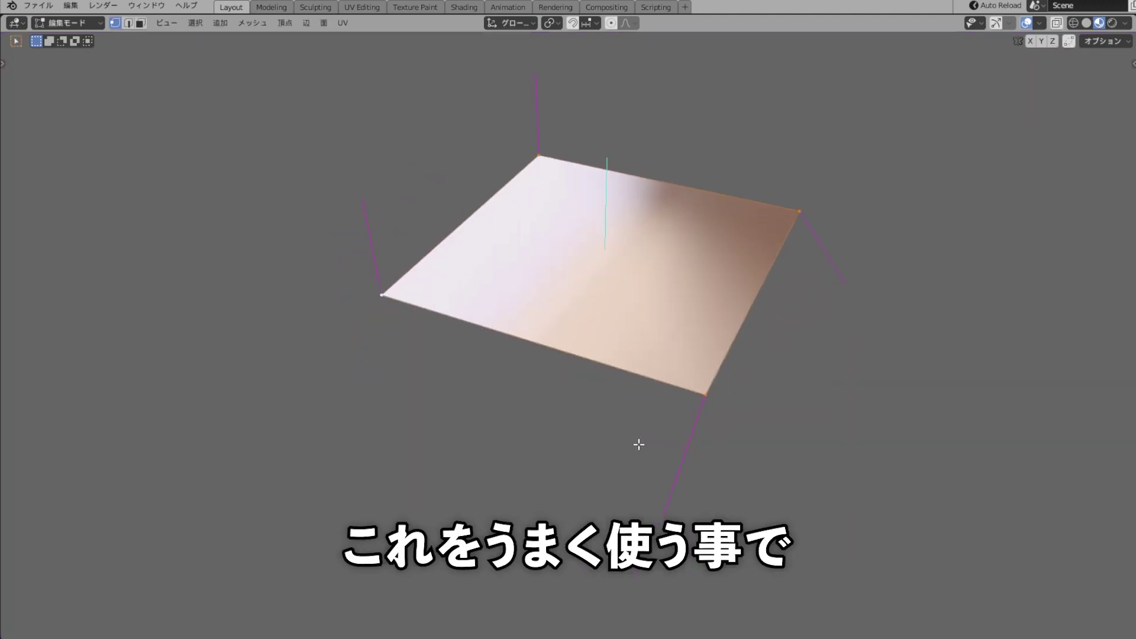
{"action": "mouse_move", "coordinate": [961, 453]}
{"action": "middle_mouse_down"}
{"action": "mouse_move", "coordinate": [785, 469]}
{"action": "mouse_move", "coordinate": [568, 447]}
{"action": "middle_mouse_up"}
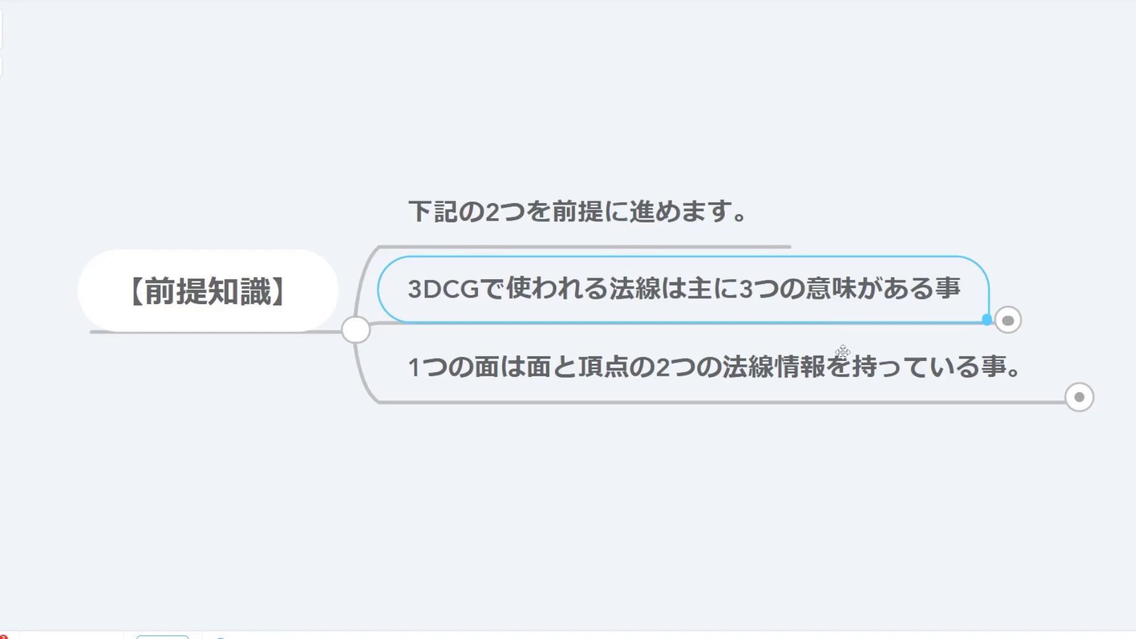
{"action": "left_click", "coordinate": [852, 367]}
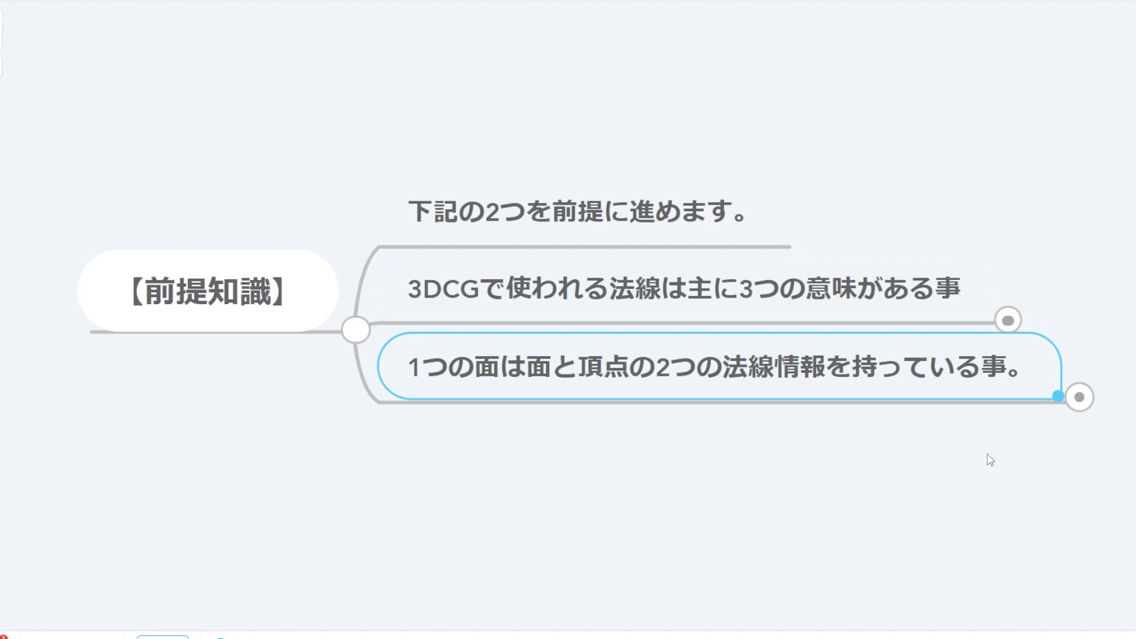
- Open 【面法線と頂点法線の違い】 and review the 面の向き points, including back-face culling
{"action": "key", "text": "Right"}
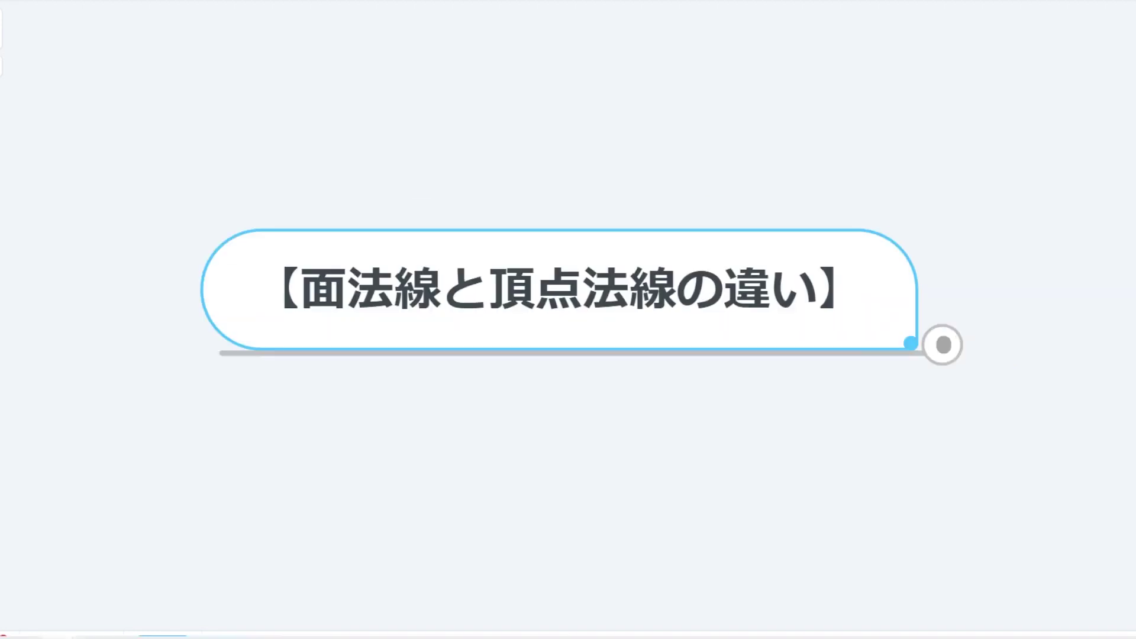
{"action": "key", "text": "Right"}
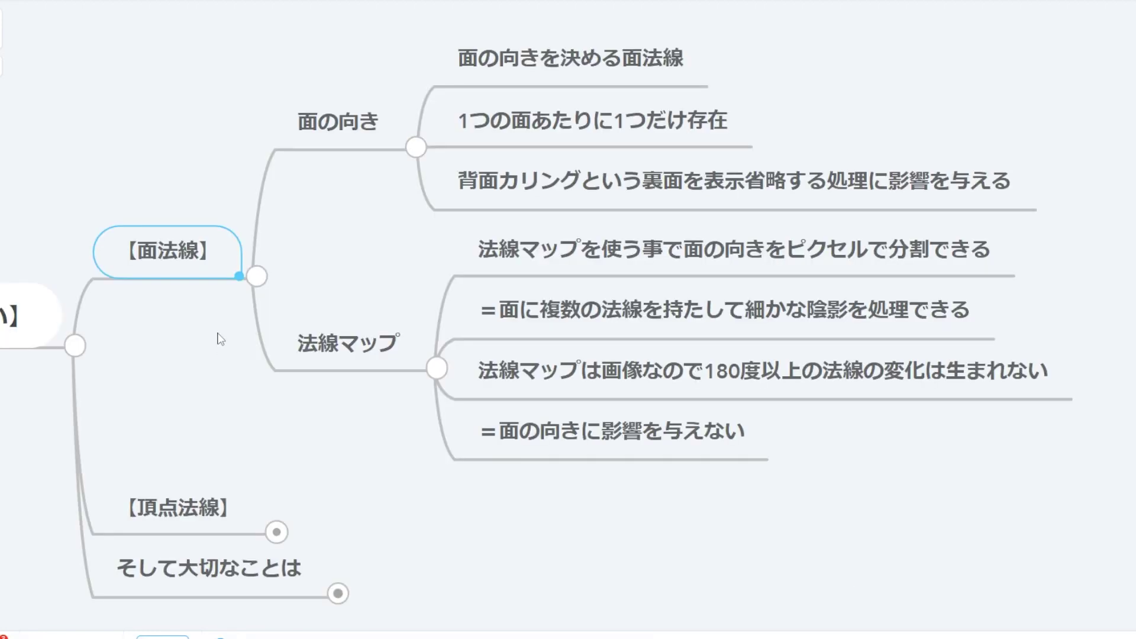
{"action": "key", "text": "Right"}
{"action": "key", "text": "Down"}
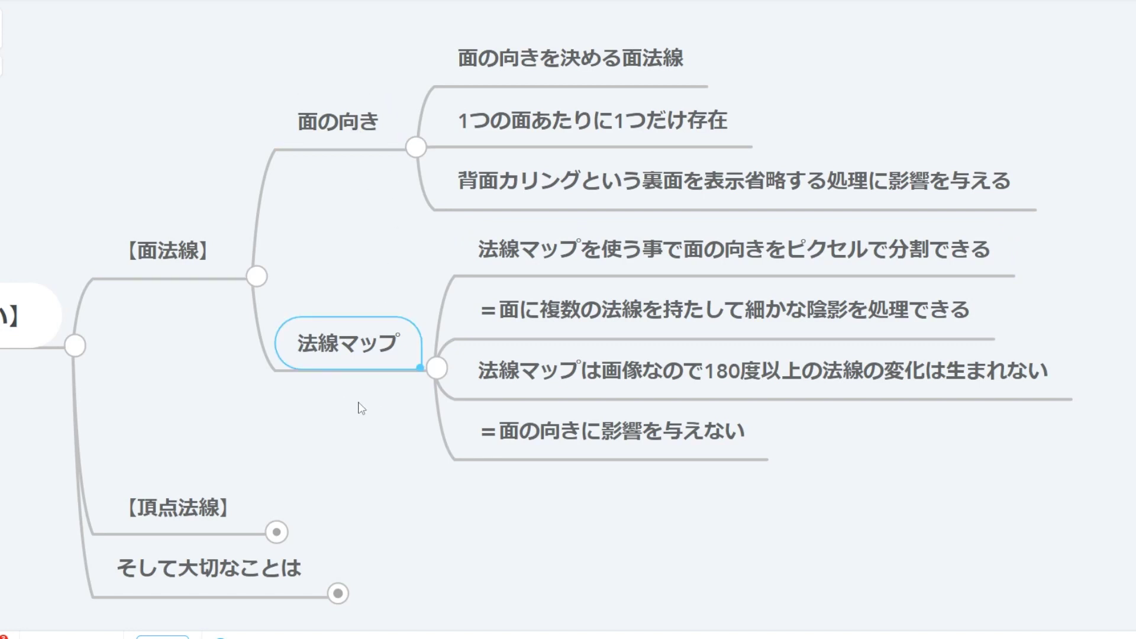
{"action": "left_click", "coordinate": [494, 39]}
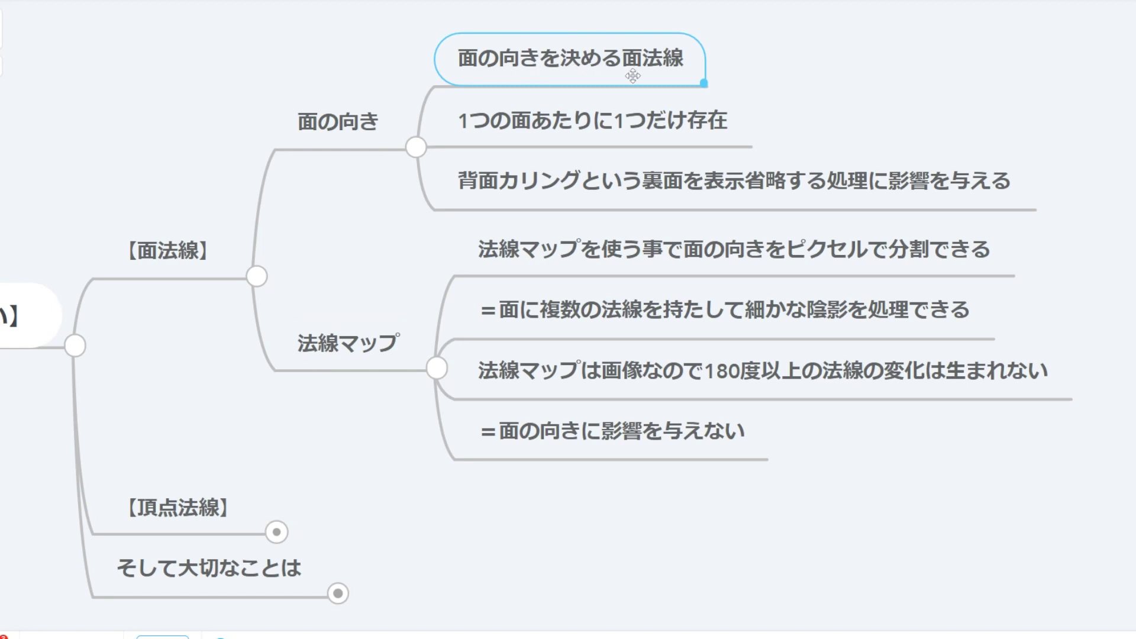
{"action": "left_click", "coordinate": [532, 138]}
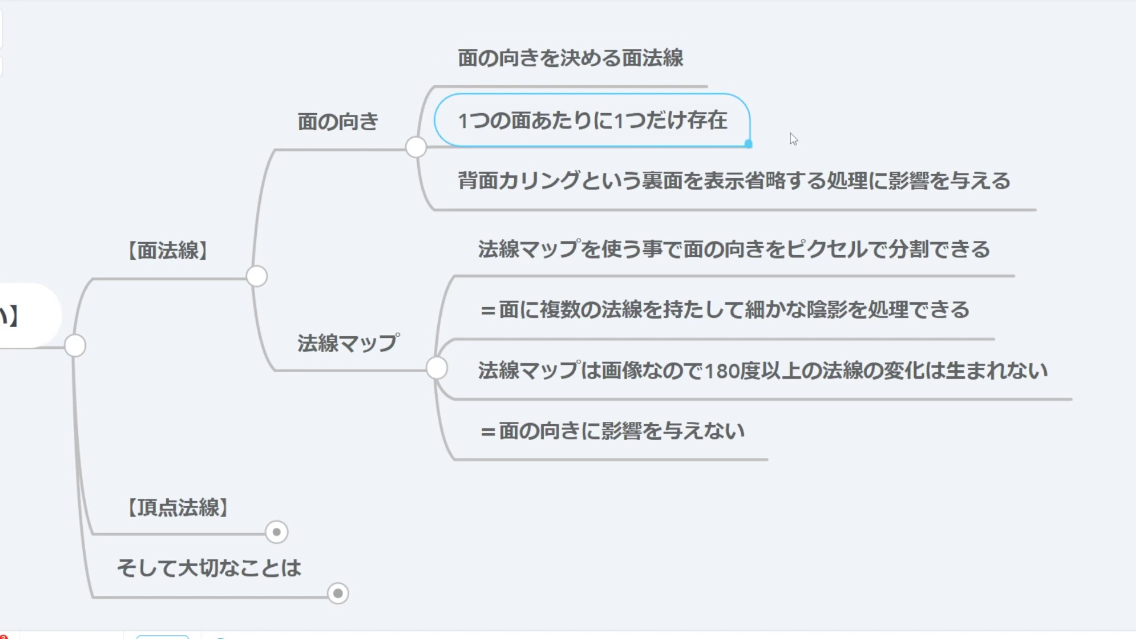
{"action": "left_click", "coordinate": [645, 205]}
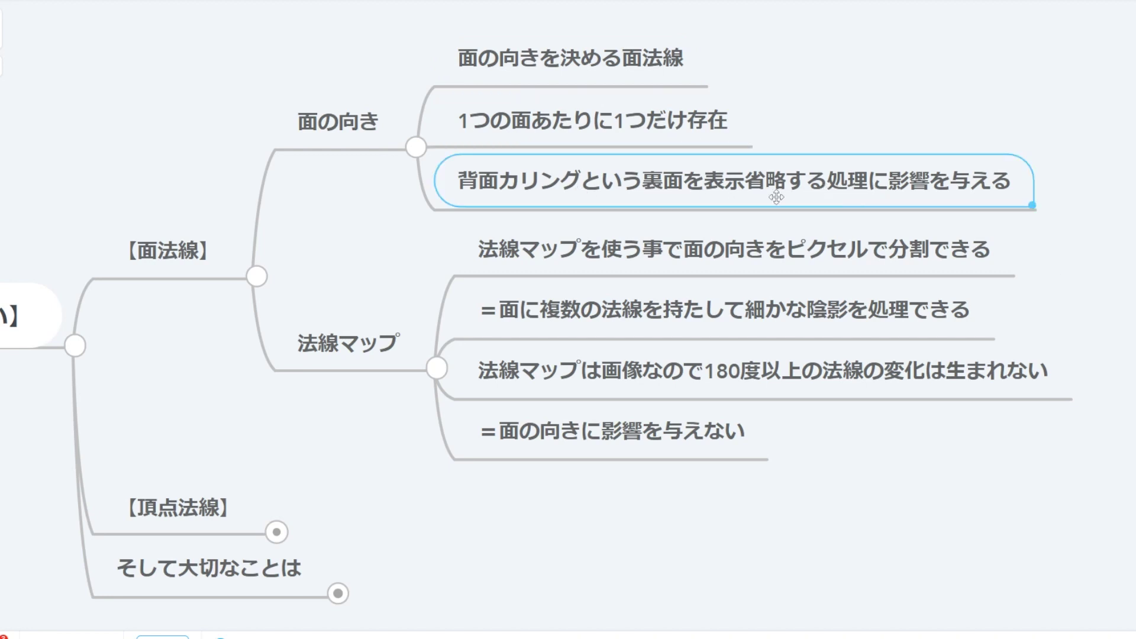
- Review the 法線マップ points: multiple normals per face, images, ＝面の向きに影響を与えない
{"action": "left_click", "coordinate": [364, 352]}
{"action": "left_click", "coordinate": [615, 260]}
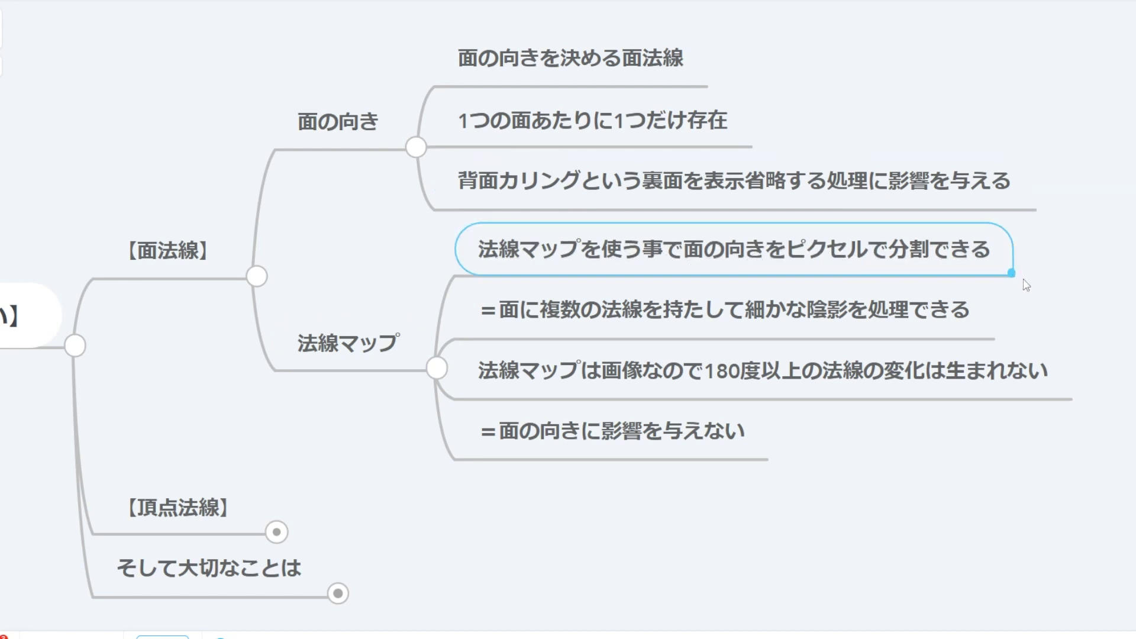
{"action": "left_click", "coordinate": [507, 321]}
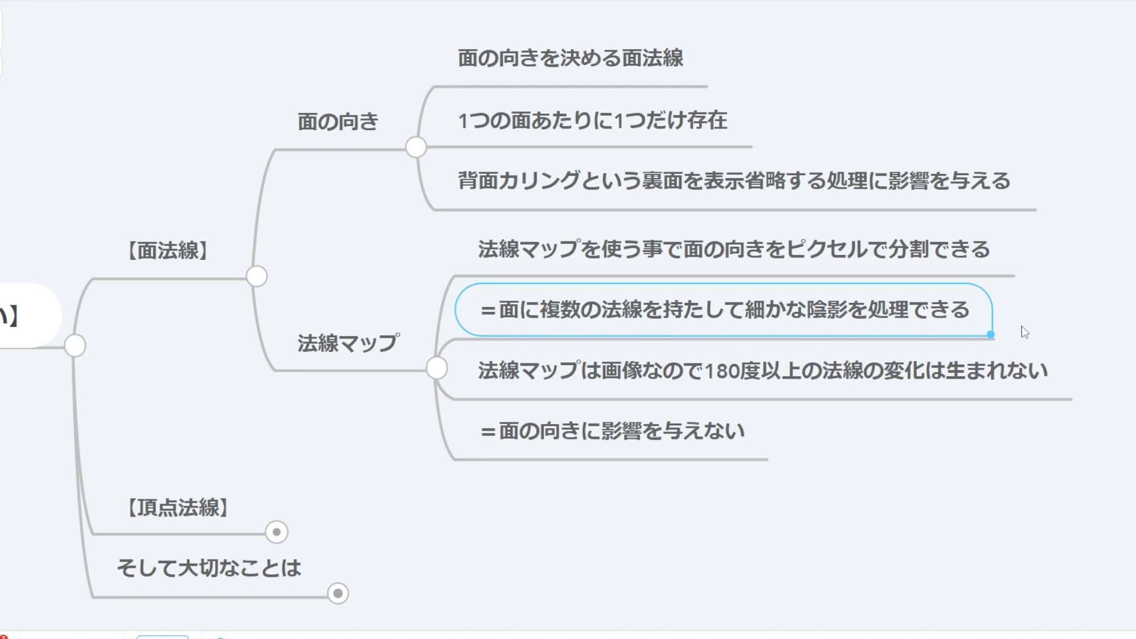
{"action": "left_click", "coordinate": [568, 373]}
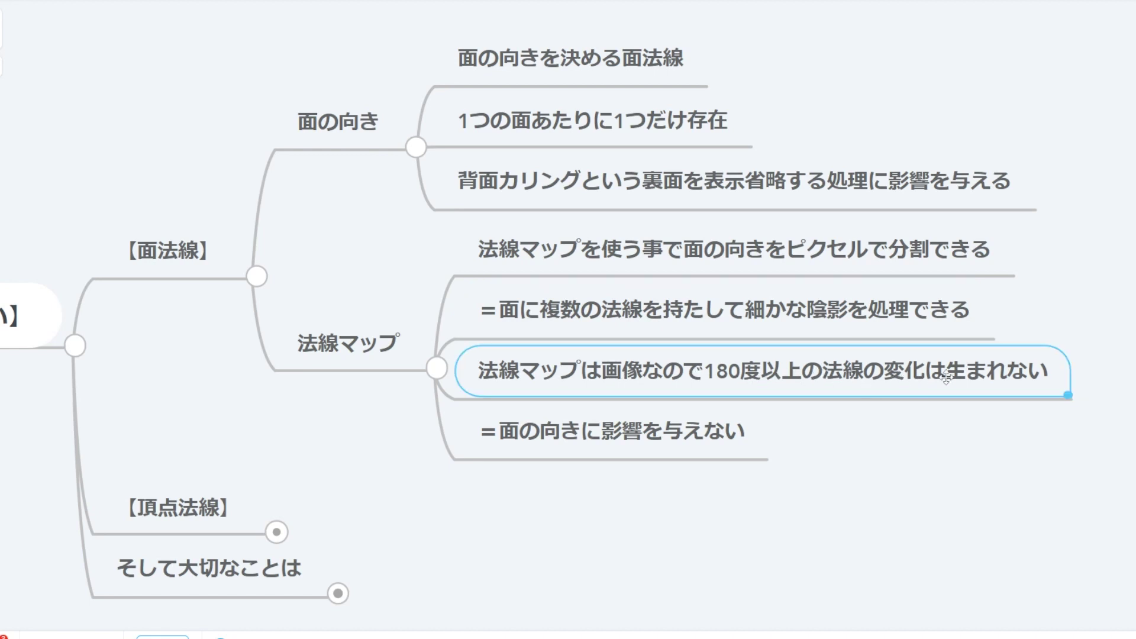
{"action": "left_click", "coordinate": [747, 441]}
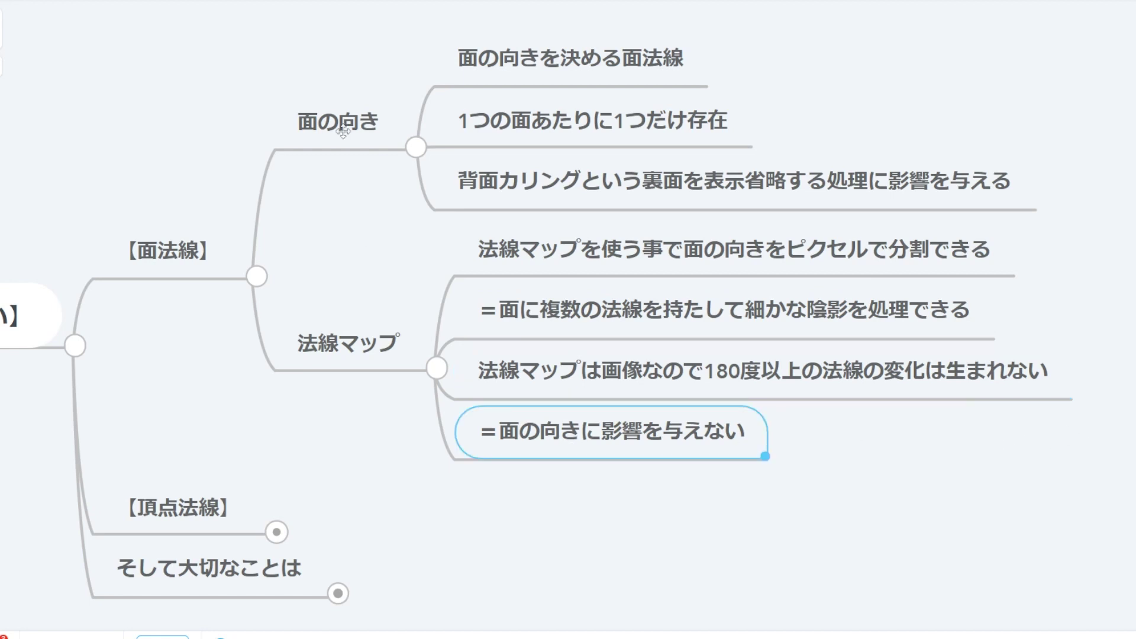
- Reselect 面の向き and 法線マップ, then collapse 【面法線】 and expand 【頂点法線】
{"action": "left_click", "coordinate": [338, 126]}
{"action": "left_click", "coordinate": [615, 438]}
{"action": "left_click", "coordinate": [334, 348]}
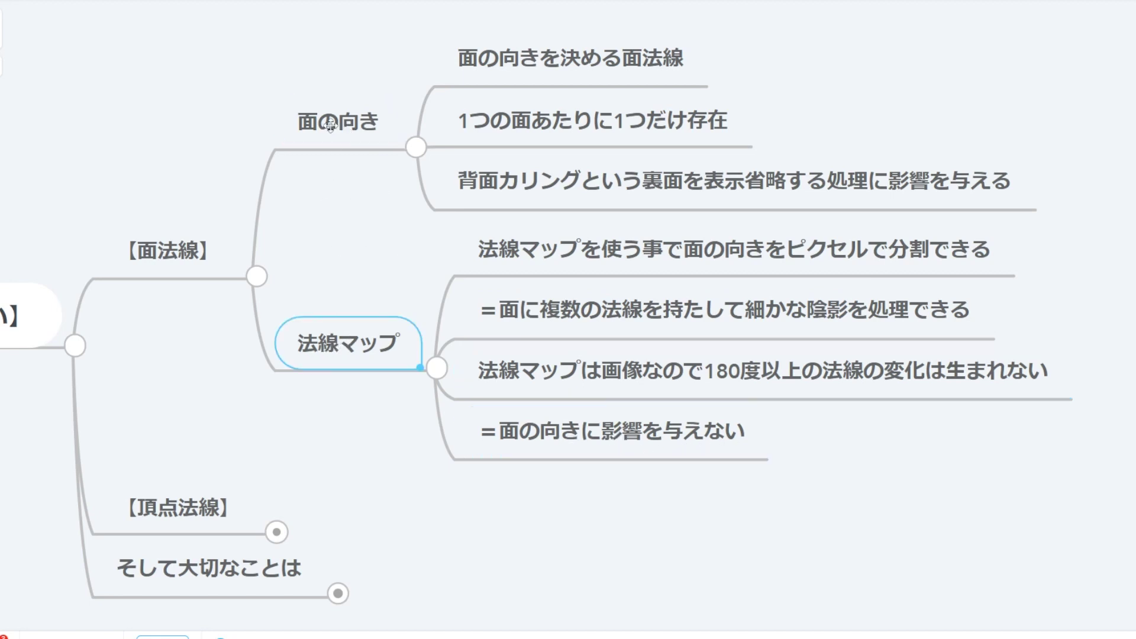
{"action": "left_click", "coordinate": [333, 125]}
{"action": "key", "text": "Down"}
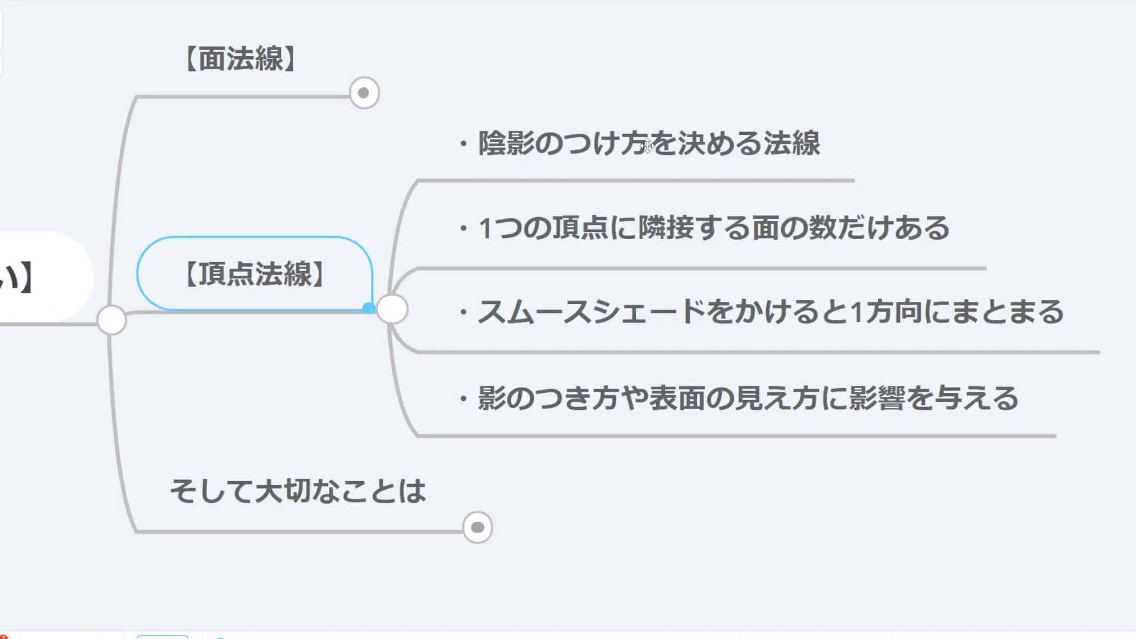
- Highlight the four 【頂点法線】 notes in turn, then expand そして大切なことは
{"action": "left_click", "coordinate": [581, 177]}
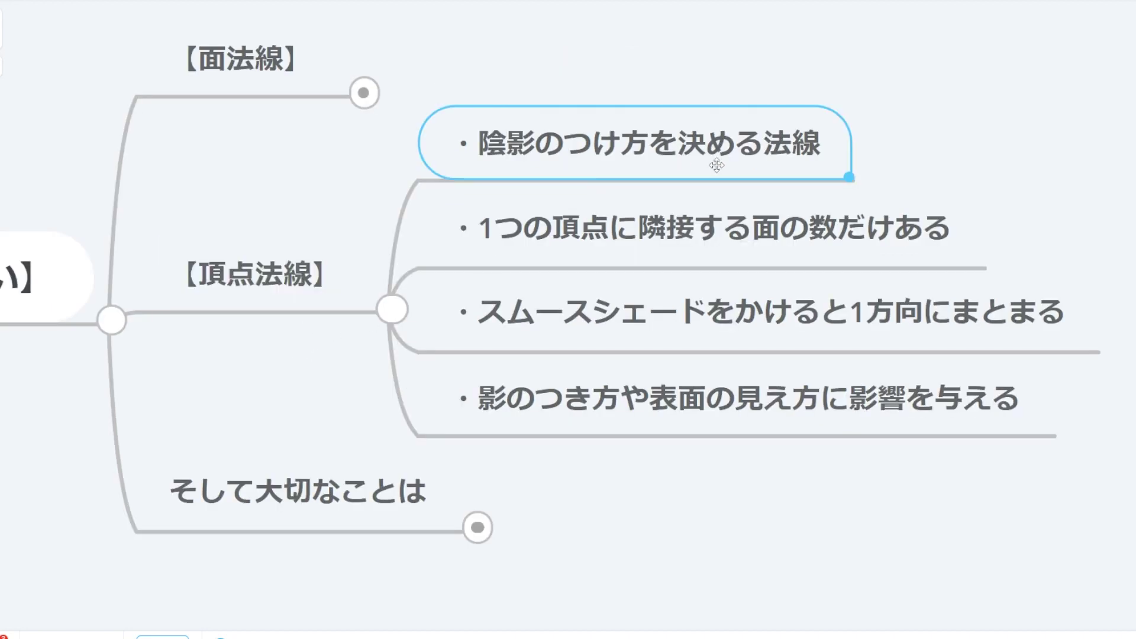
{"action": "left_click", "coordinate": [717, 236]}
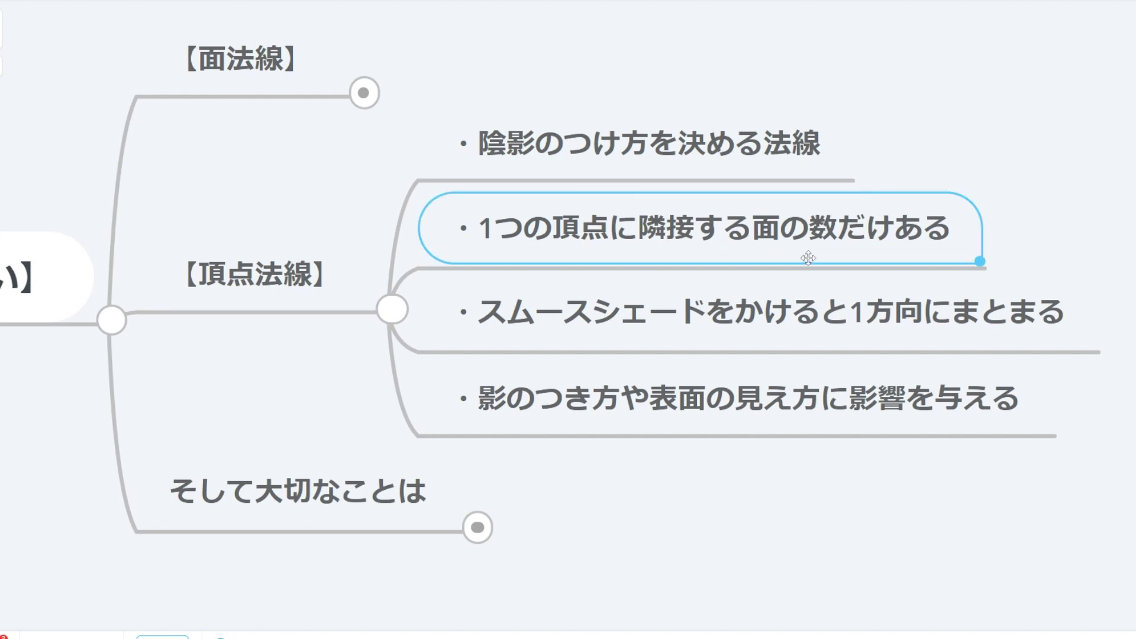
{"action": "left_click", "coordinate": [616, 330]}
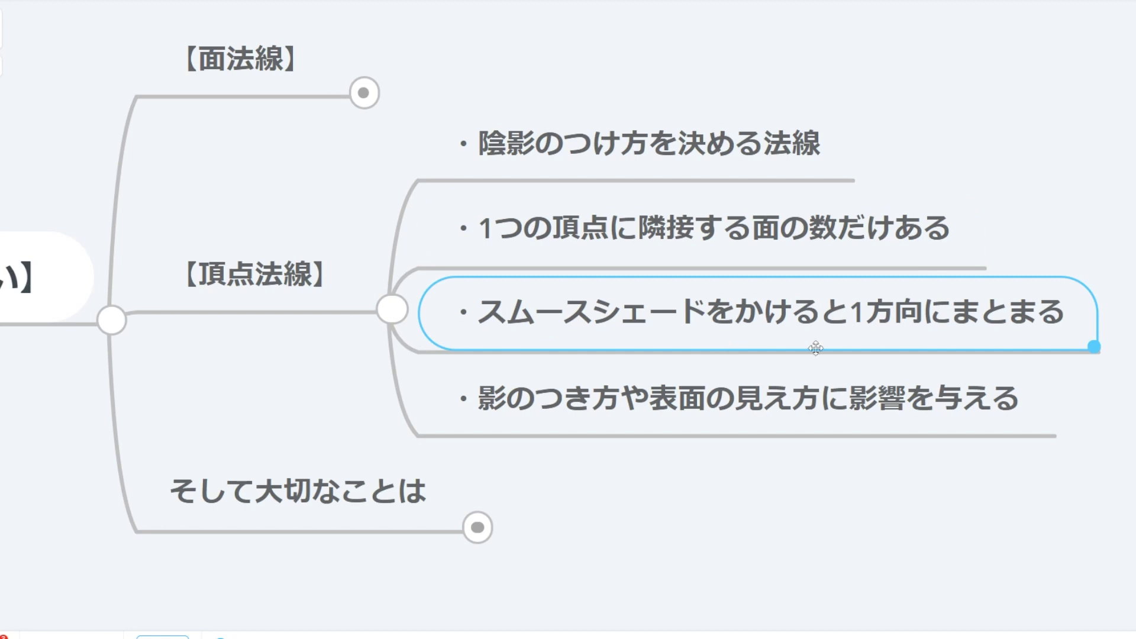
{"action": "left_click", "coordinate": [519, 411]}
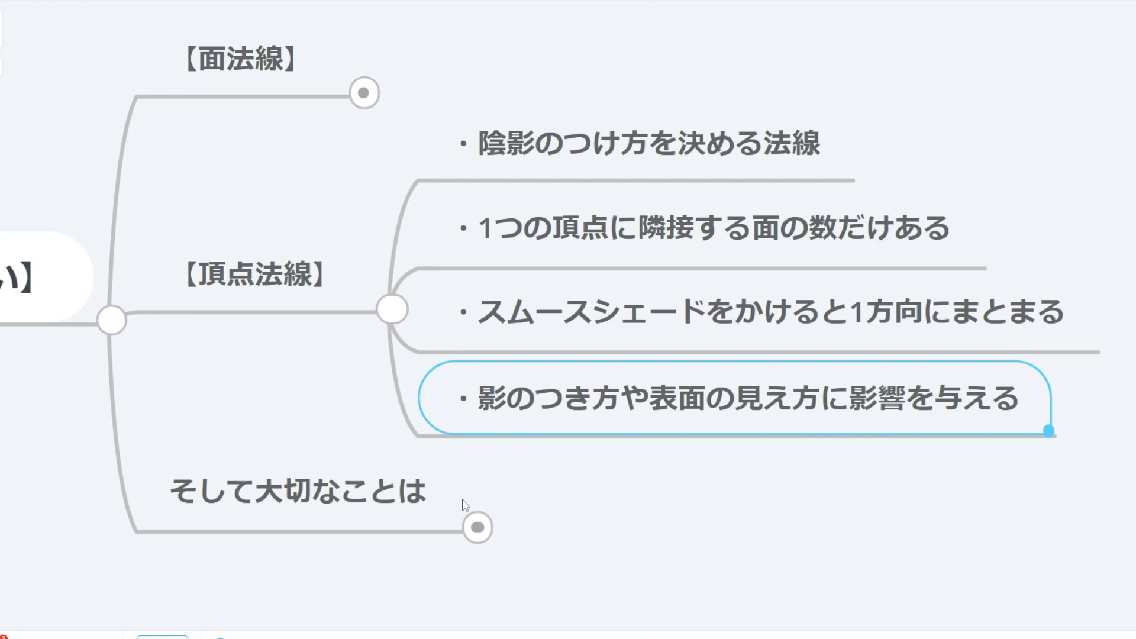
{"action": "left_click", "coordinate": [390, 508]}
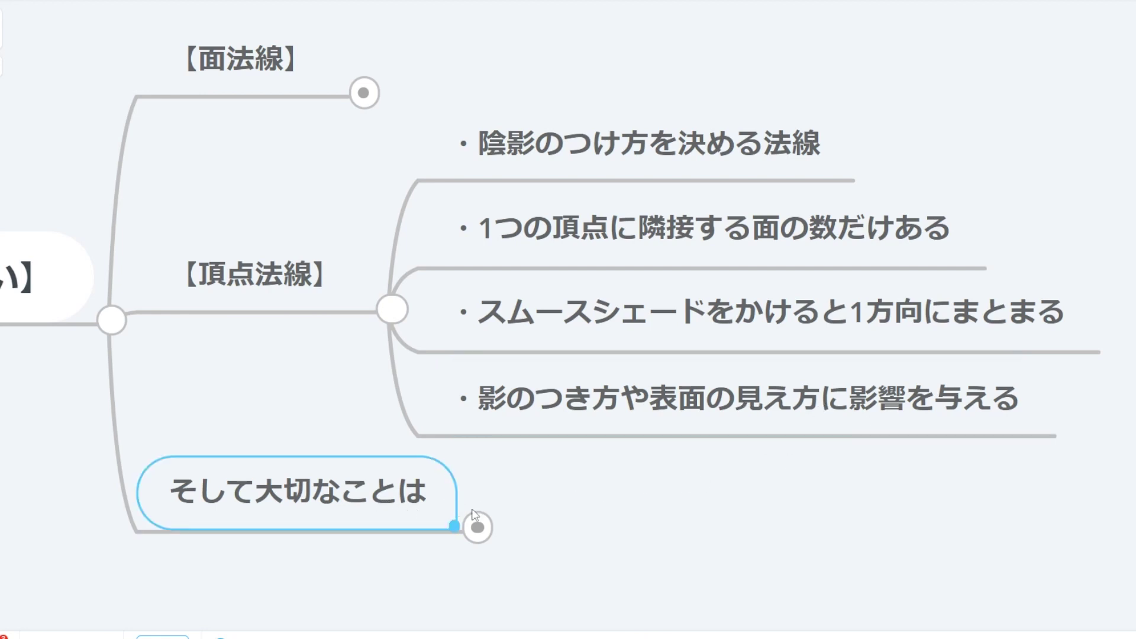
{"action": "left_click", "coordinate": [474, 514]}
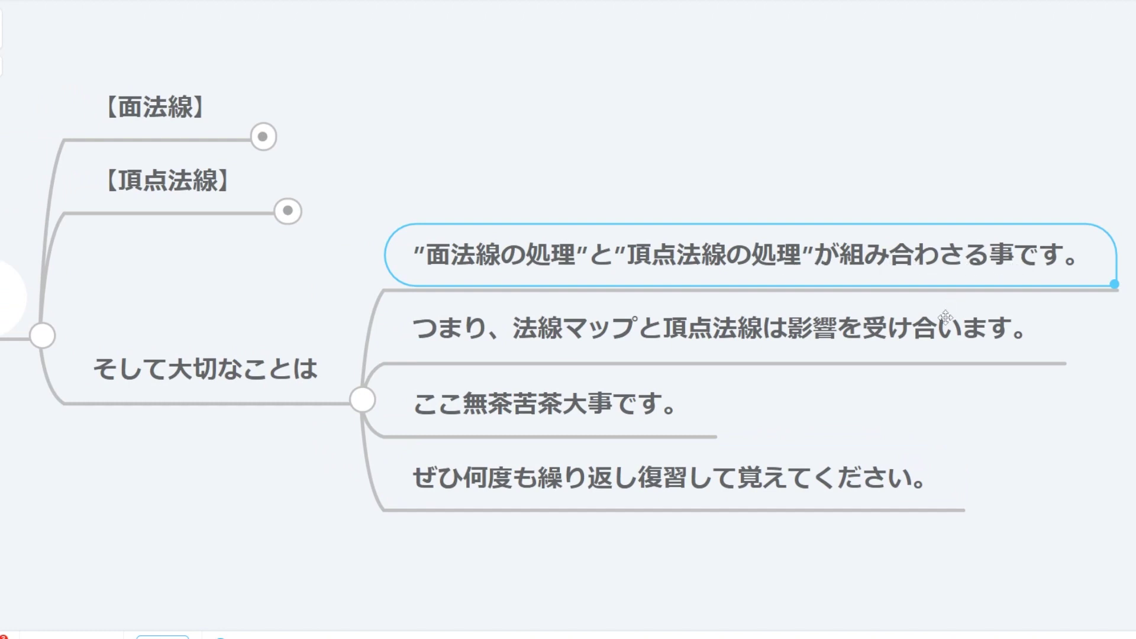
- Highlight the normal-map/vertex-normal interaction note and the multiple-normals-per-face point
{"action": "left_click", "coordinate": [664, 330]}
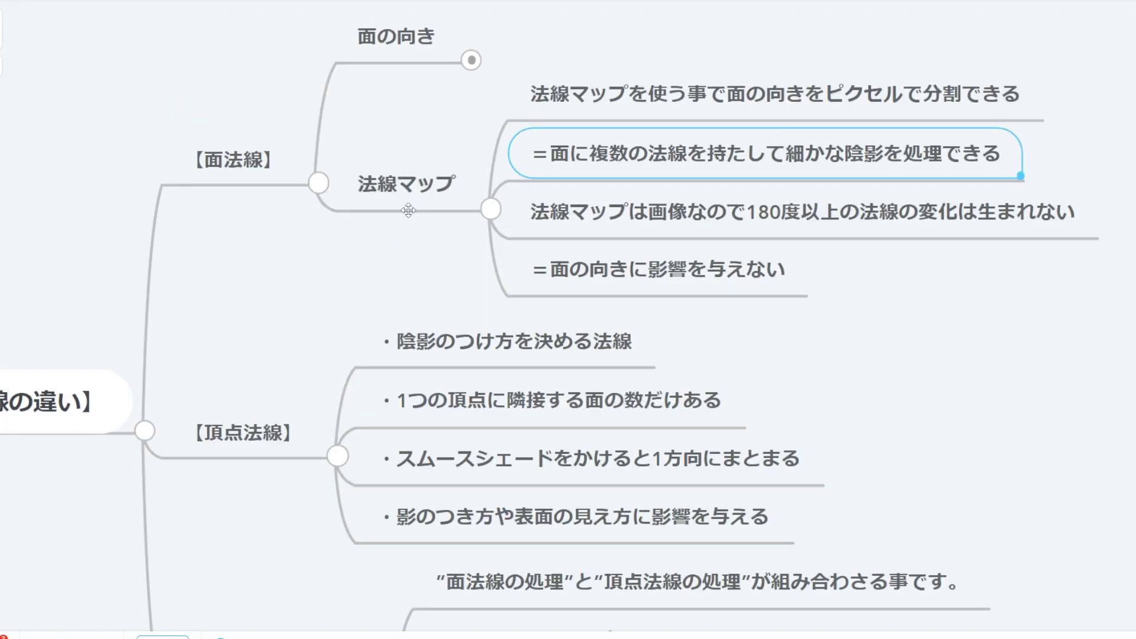
{"action": "left_click", "coordinate": [408, 210]}
{"action": "left_click", "coordinate": [617, 166]}
- Review the 【頂点法線】 notes, then ここ無茶苦茶大事です。 and the repeat-review reminder
{"action": "left_click", "coordinate": [287, 417]}
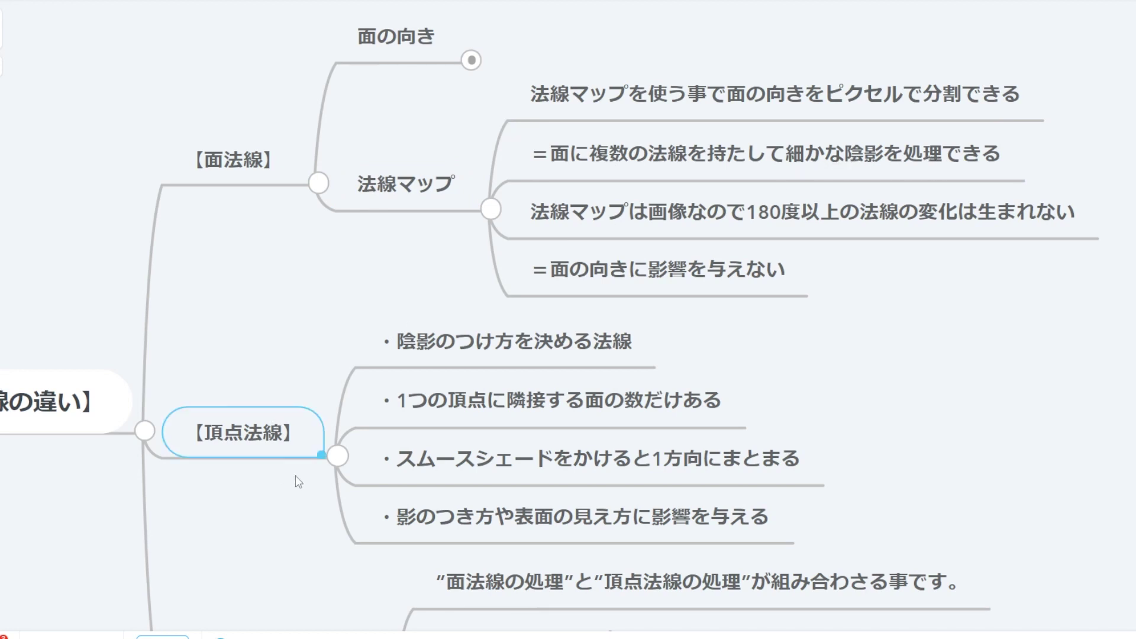
{"action": "left_click", "coordinate": [497, 355]}
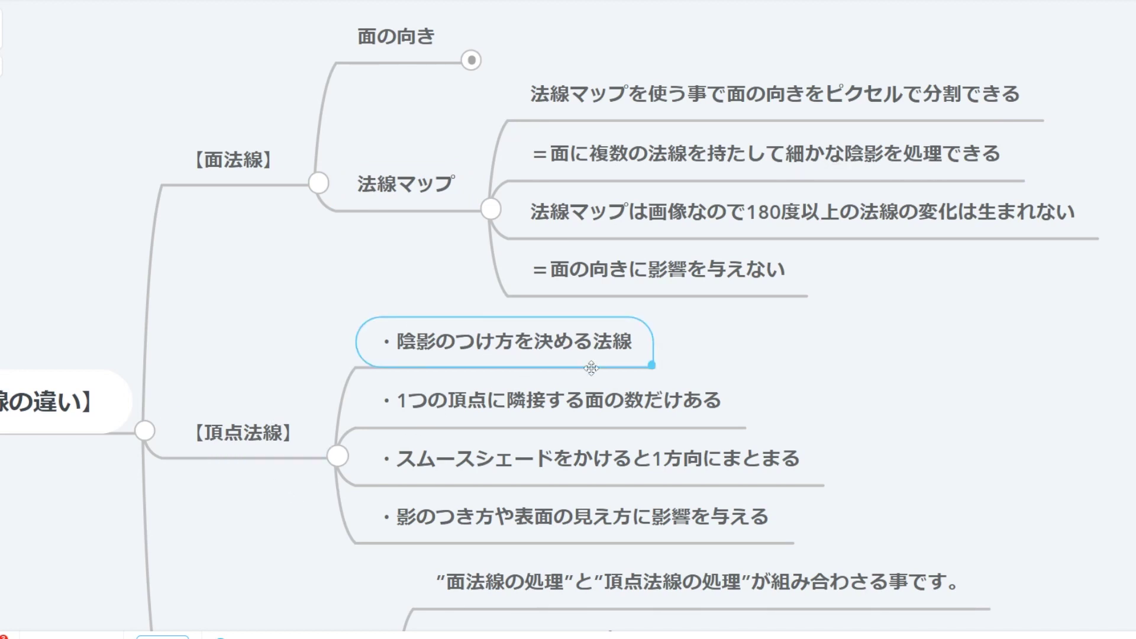
{"action": "left_click", "coordinate": [540, 401]}
{"action": "left_click", "coordinate": [591, 519]}
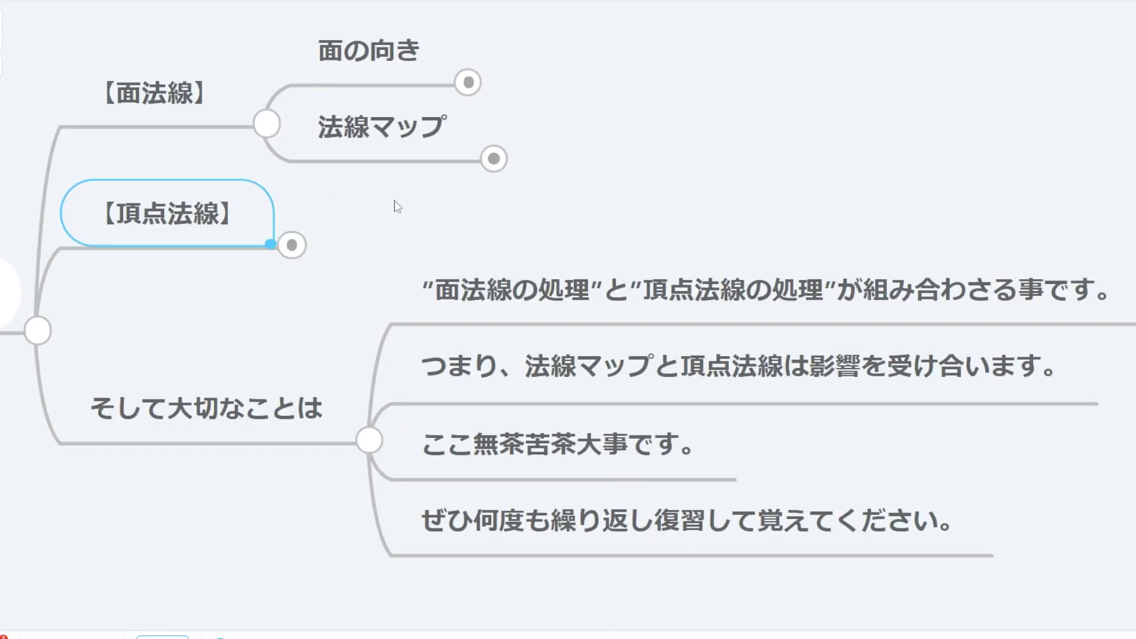
{"action": "left_click", "coordinate": [550, 459]}
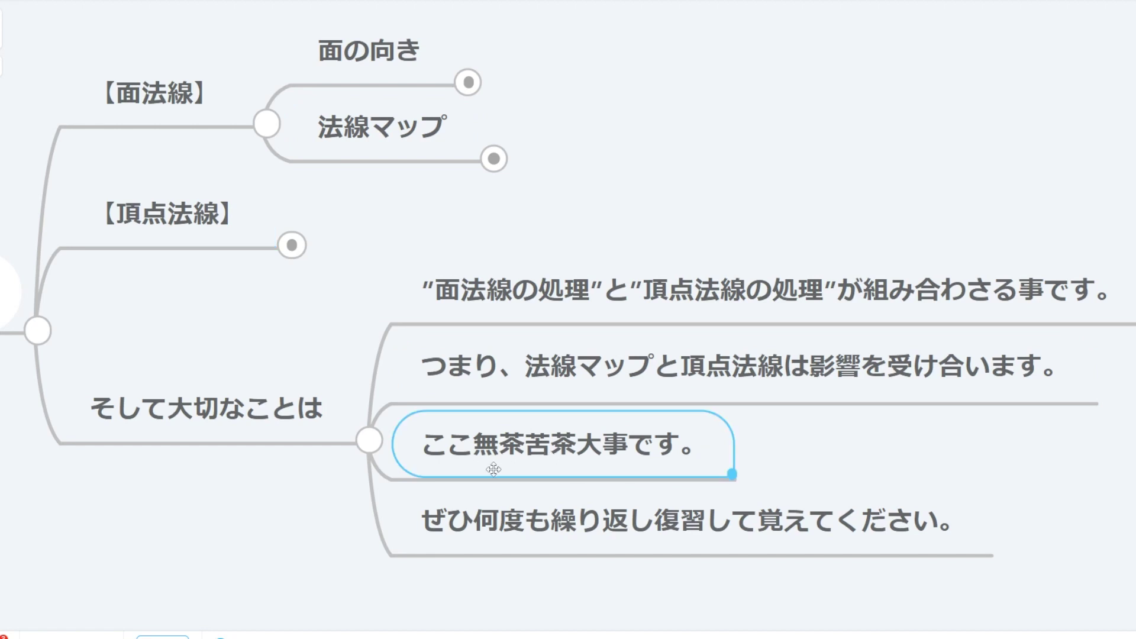
{"action": "left_click", "coordinate": [618, 515]}
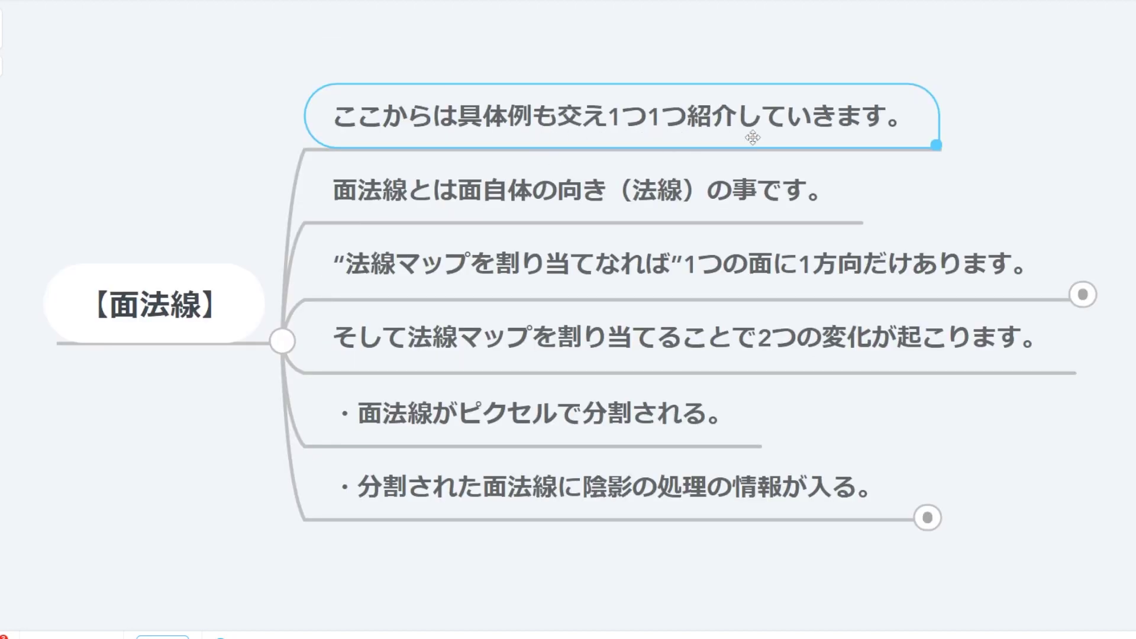
- Delete the ここからは具体例も交え1つ1つ紹介していきます。 note and highlight the next two points
{"action": "key", "text": "Delete"}
{"action": "left_click", "coordinate": [488, 172]}
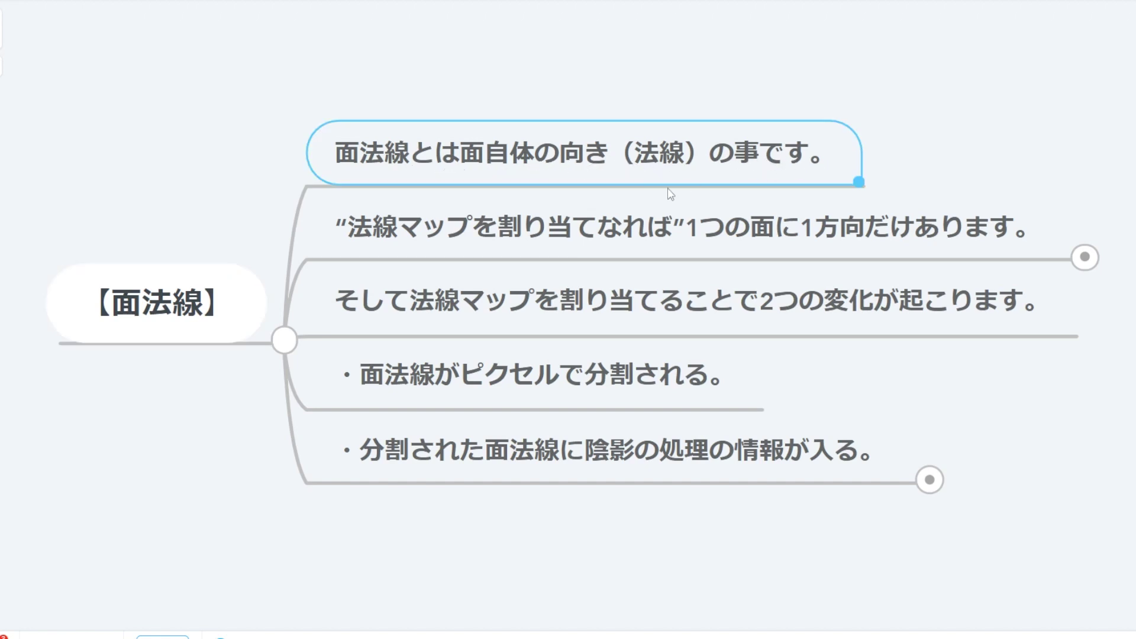
{"action": "left_click", "coordinate": [465, 239]}
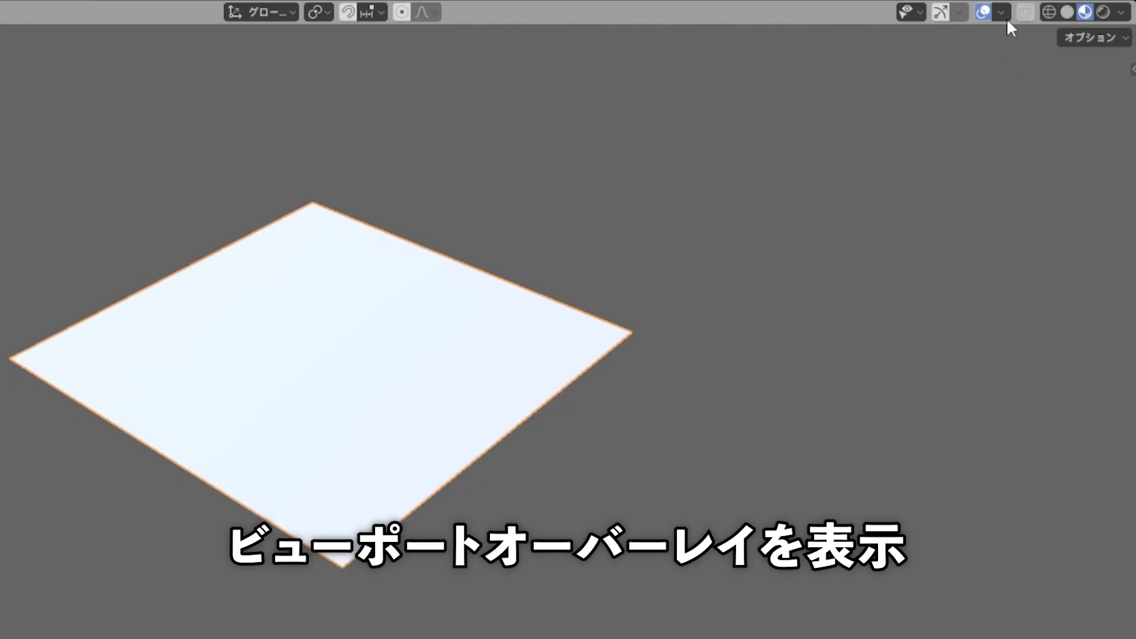
- Turn on the Face Orientation overlay and orbit to show the plane's blue front face
{"action": "left_click", "coordinate": [1001, 12]}
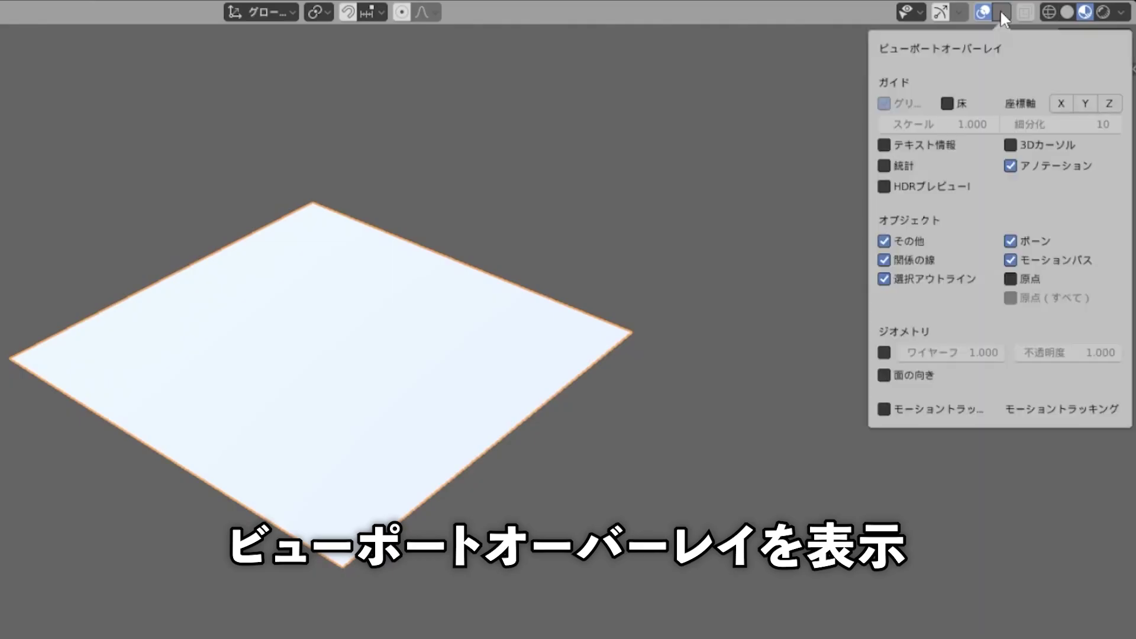
{"action": "left_click", "coordinate": [898, 375]}
{"action": "mouse_move", "coordinate": [679, 411]}
{"action": "middle_mouse_down"}
{"action": "mouse_move", "coordinate": [825, 322]}
{"action": "mouse_move", "coordinate": [852, 264]}
{"action": "mouse_move", "coordinate": [842, 349]}
{"action": "mouse_move", "coordinate": [840, 265]}
{"action": "mouse_move", "coordinate": [837, 335]}
{"action": "mouse_move", "coordinate": [853, 325]}
{"action": "mouse_move", "coordinate": [807, 345]}
{"action": "middle_mouse_up"}
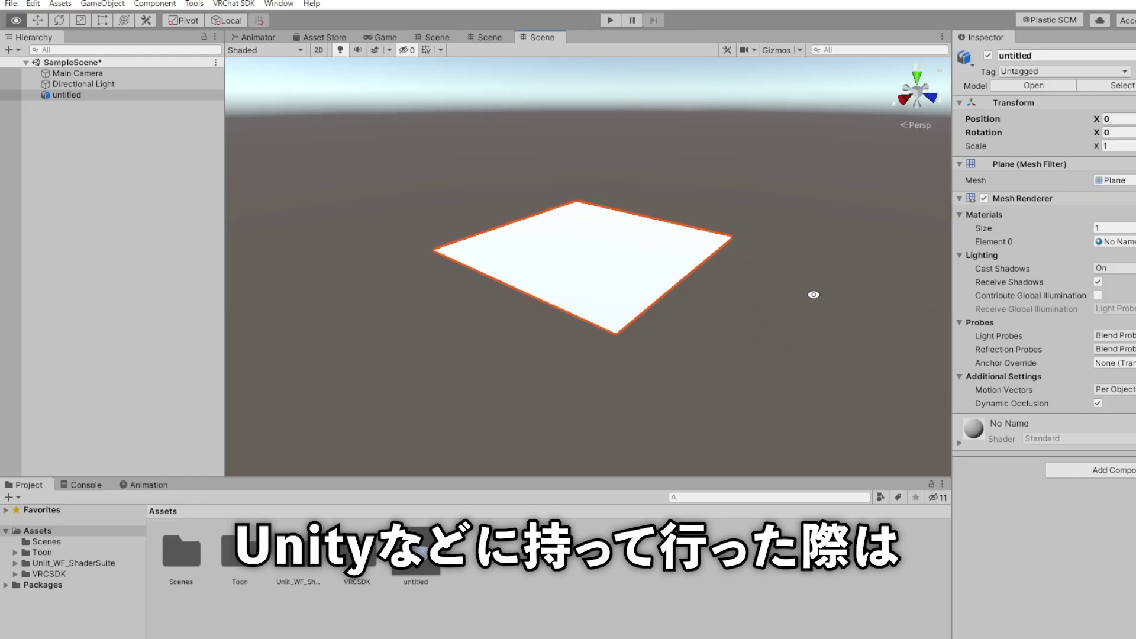
- Orbit the Unity Scene view beneath the plane, then select Main Camera
{"action": "mouse_move", "coordinate": [812, 341]}
{"action": "left_mouse_down", "text": "alt"}
{"action": "mouse_move", "coordinate": [816, 154]}
{"action": "mouse_move", "coordinate": [804, 339]}
{"action": "mouse_move", "coordinate": [815, 181]}
{"action": "left_mouse_up", "text": "alt"}
{"action": "left_click", "coordinate": [145, 77]}
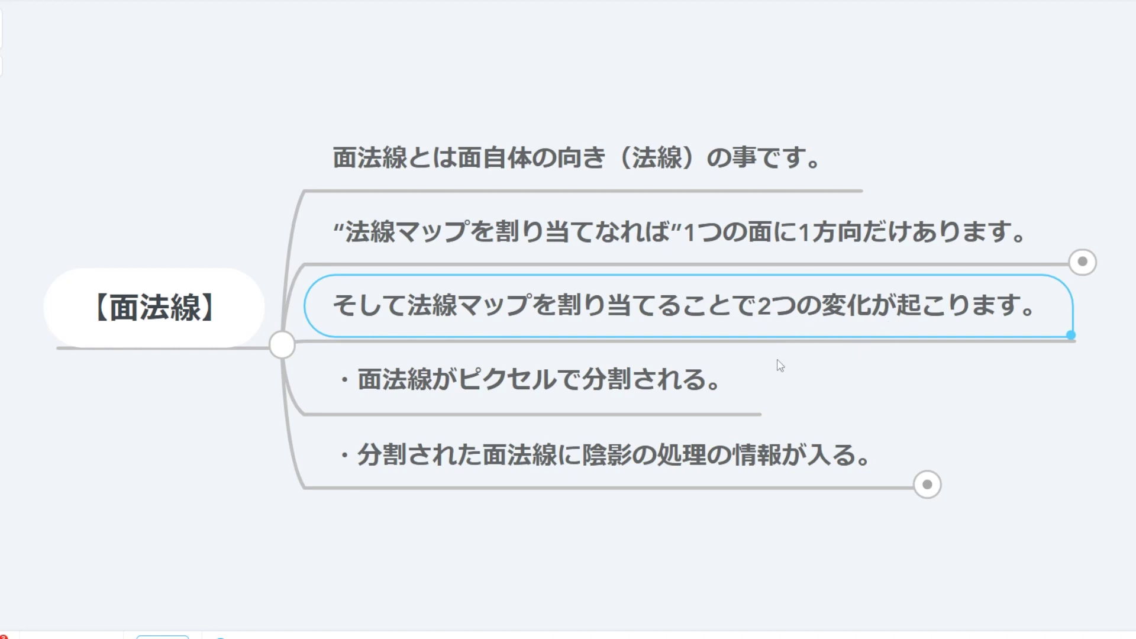
{"action": "left_click", "coordinate": [539, 391]}
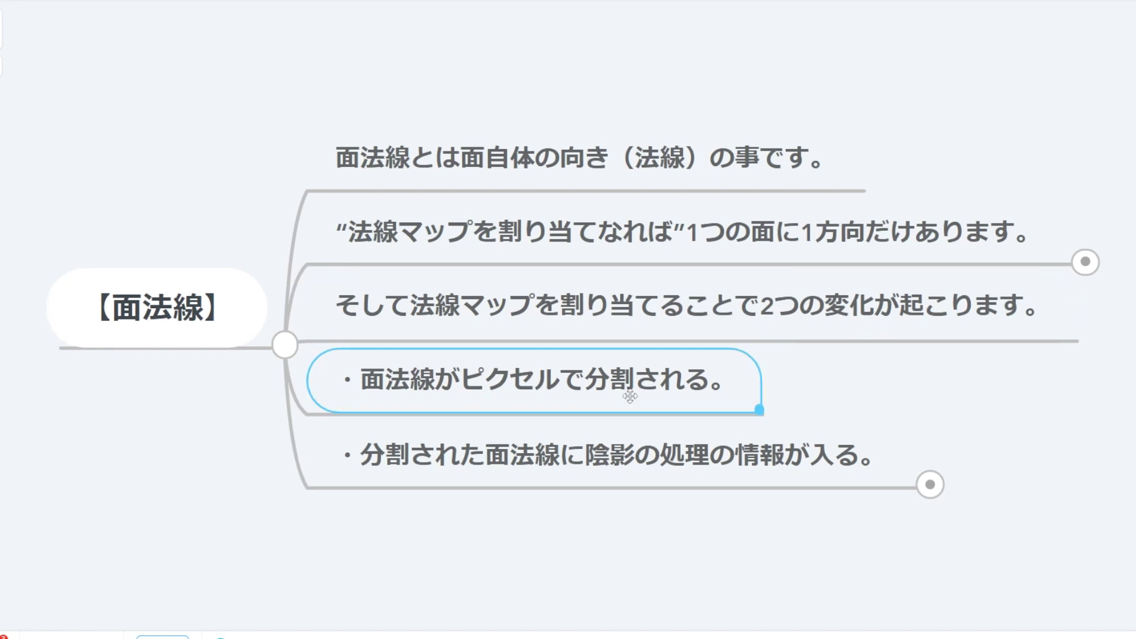
{"action": "left_click", "coordinate": [687, 473]}
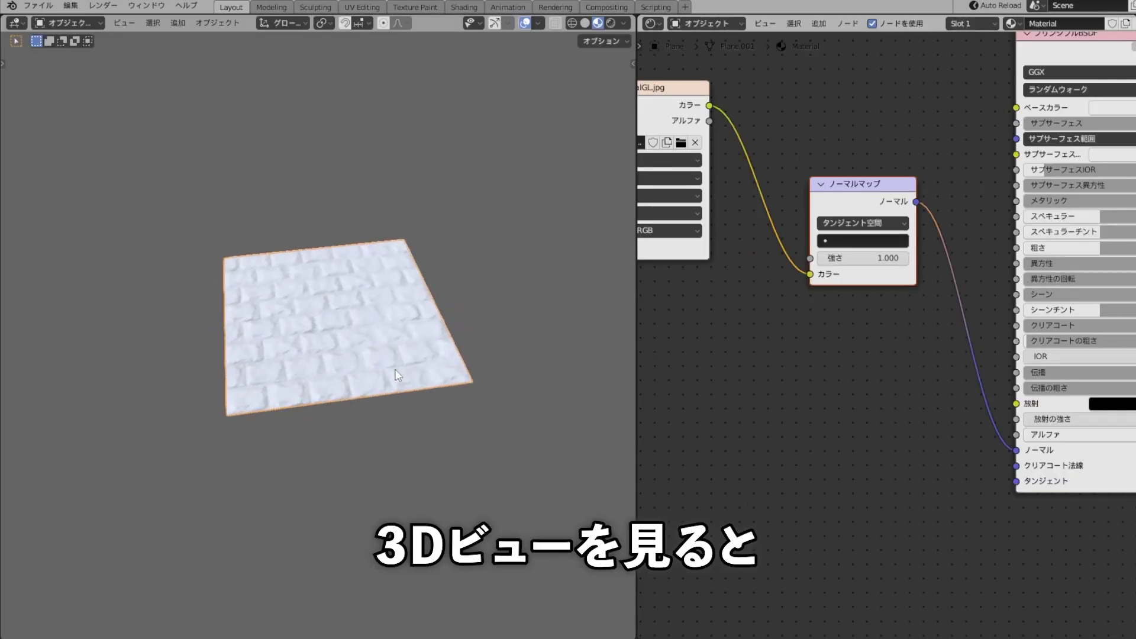
- Maximize the 3D viewport with Ctrl+Space and orbit to show the plane's brick shading
{"action": "middle_click_drag", "start_coordinate": [395, 369], "coordinate": [335, 371]}
{"action": "key", "text": "ctrl+space"}
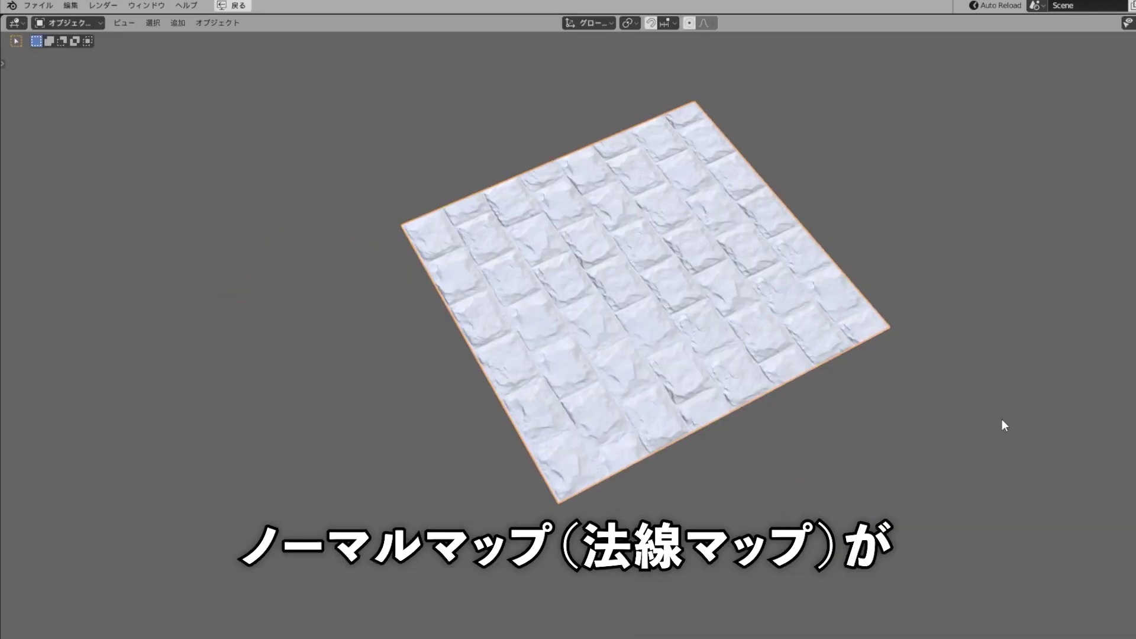
{"action": "middle_click_drag", "start_coordinate": [1001, 419], "coordinate": [358, 408]}
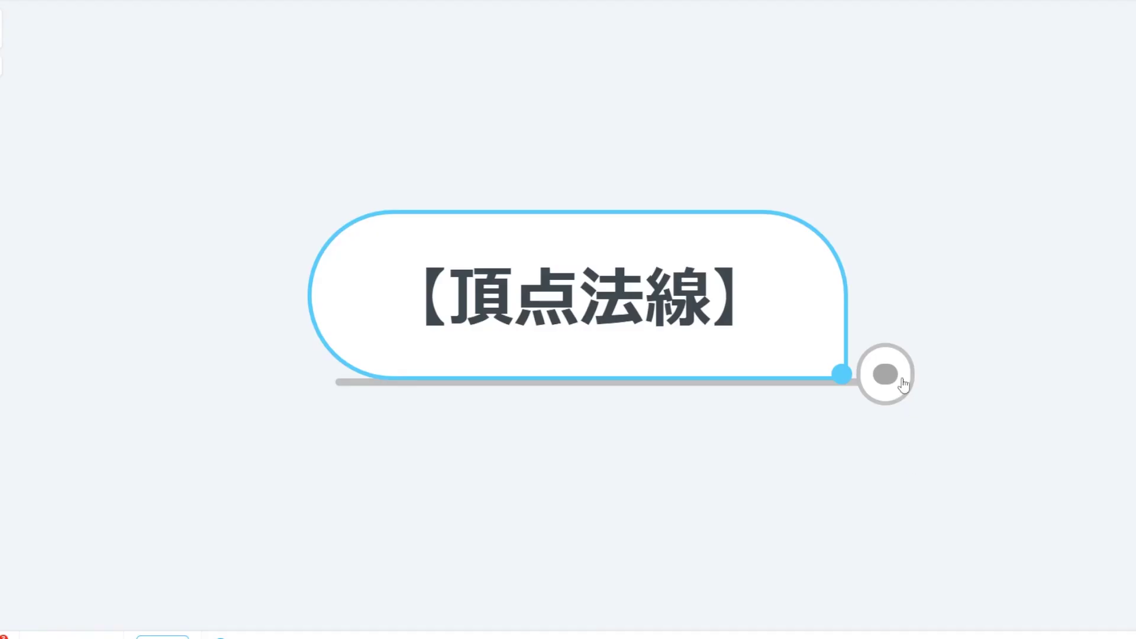
- Expand 【頂点法線】 to highlight its one-normal-per-adjacent-face note, then put the brick plane into Edit Mode
{"action": "left_click", "coordinate": [896, 378]}
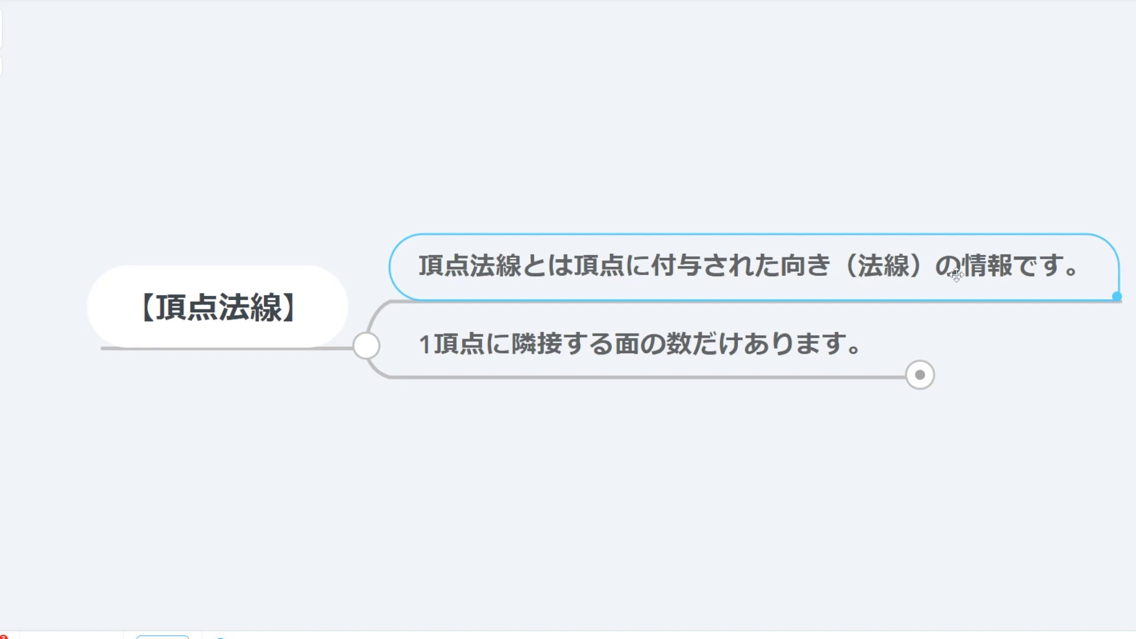
{"action": "left_click", "coordinate": [570, 363]}
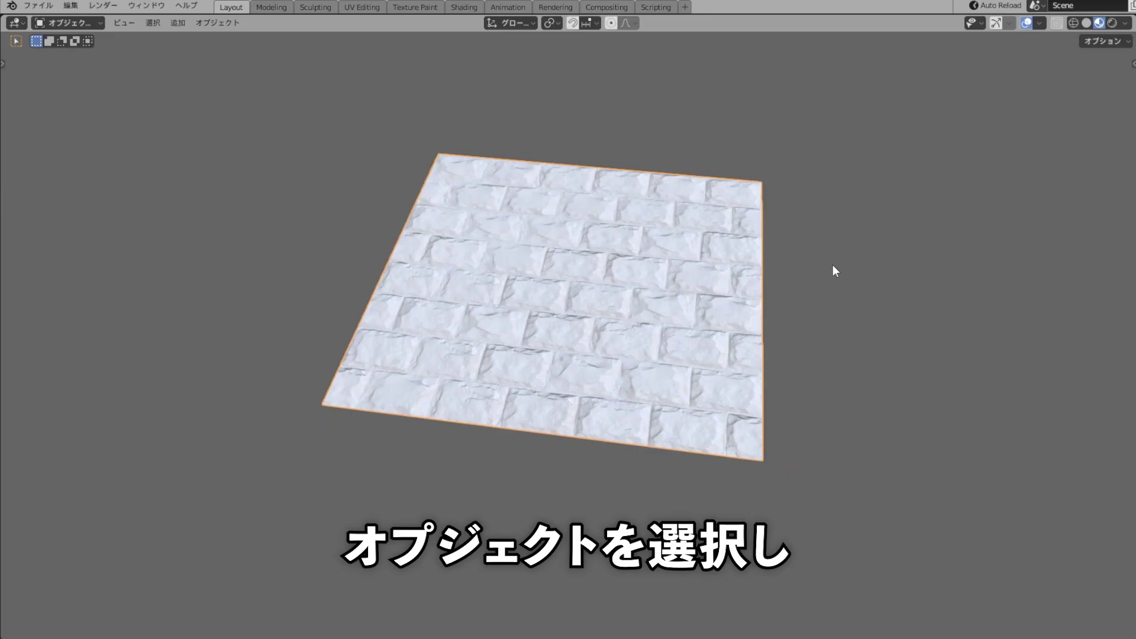
{"action": "key", "text": "Tab"}
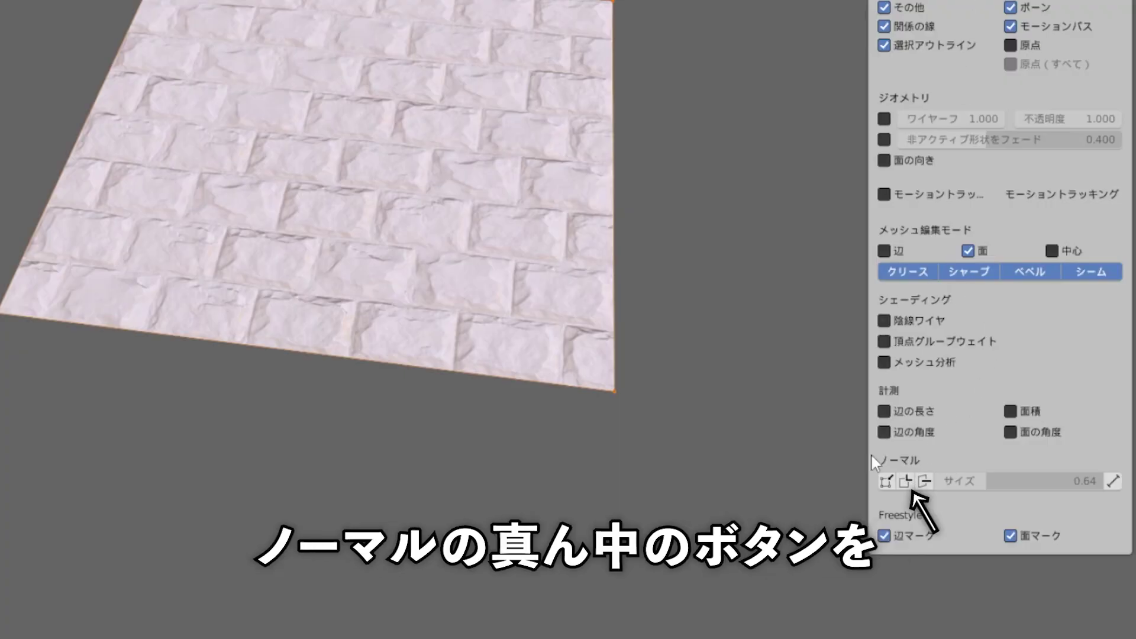
- Display shortened split normals on the plane and orbit to view it from lower
{"action": "left_click", "coordinate": [905, 480]}
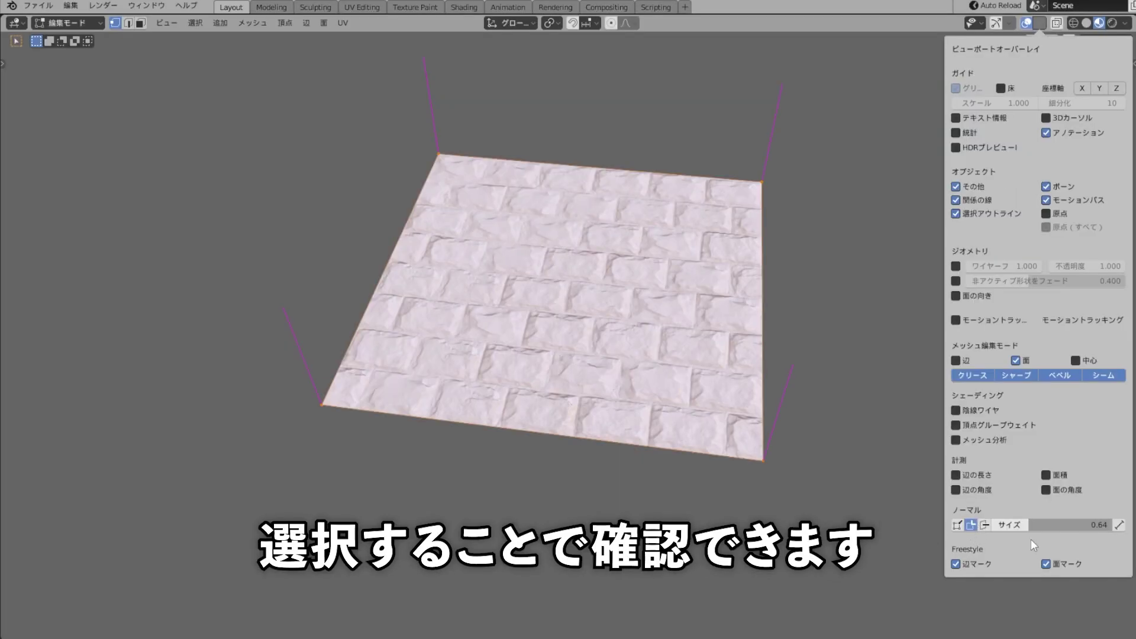
{"action": "left_click_drag", "start_coordinate": [1009, 527], "coordinate": [970, 527]}
{"action": "mouse_move", "coordinate": [842, 481]}
{"action": "middle_mouse_down"}
{"action": "mouse_move", "coordinate": [893, 431]}
{"action": "mouse_move", "coordinate": [862, 413]}
{"action": "mouse_move", "coordinate": [906, 436]}
{"action": "mouse_move", "coordinate": [872, 417]}
{"action": "mouse_move", "coordinate": [890, 449]}
{"action": "mouse_move", "coordinate": [867, 449]}
{"action": "mouse_move", "coordinate": [882, 456]}
{"action": "mouse_move", "coordinate": [873, 443]}
{"action": "middle_mouse_up"}
- Tilt the right and bottom corner normals with Abnormal, darkening the stone-textured plane
{"action": "left_click", "coordinate": [811, 244]}
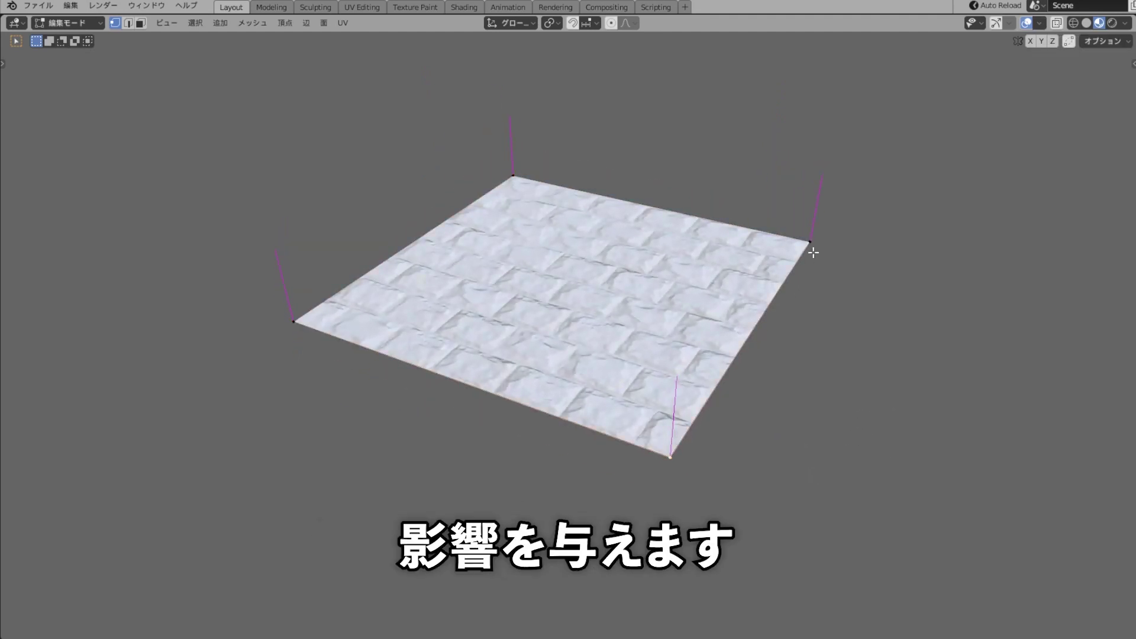
{"action": "key", "text": "alt+l"}
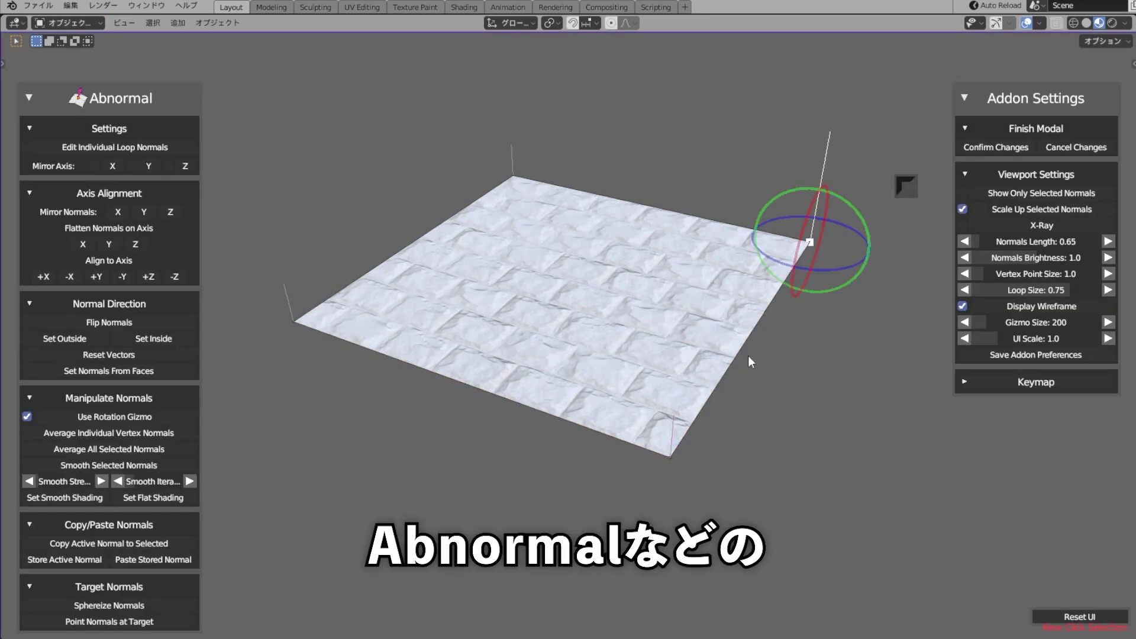
{"action": "left_click", "coordinate": [674, 462]}
{"action": "left_click", "coordinate": [297, 329]}
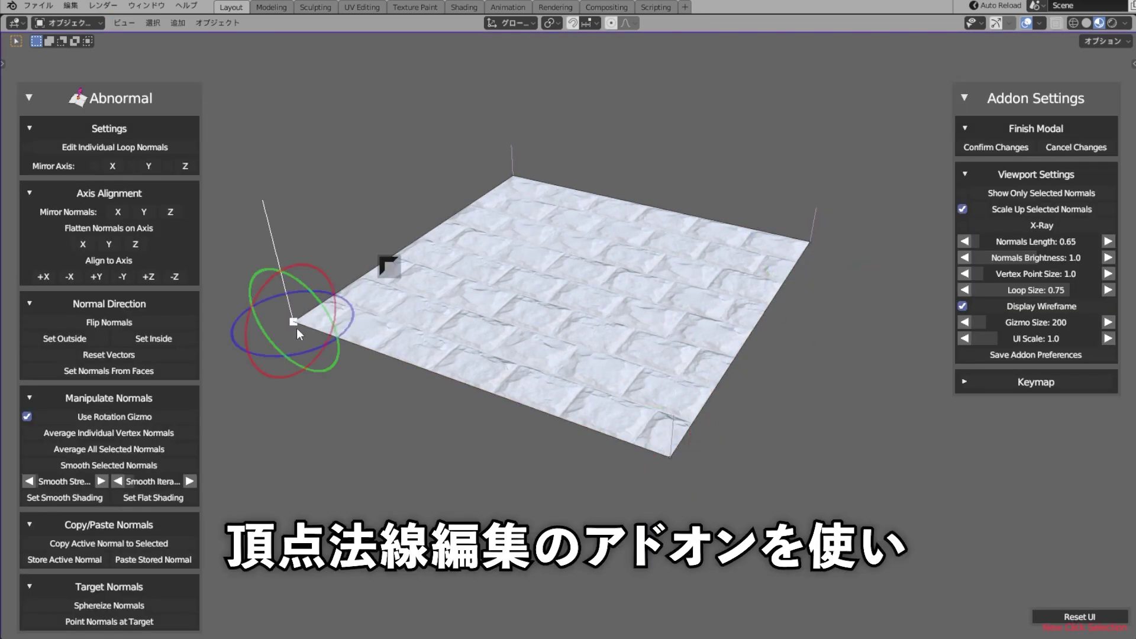
{"action": "left_click", "coordinate": [820, 233]}
{"action": "mouse_move", "coordinate": [787, 201]}
{"action": "left_mouse_down"}
{"action": "mouse_move", "coordinate": [926, 332]}
{"action": "mouse_move", "coordinate": [940, 258]}
{"action": "left_mouse_up"}
{"action": "left_click", "coordinate": [671, 457]}
{"action": "left_click_drag", "start_coordinate": [724, 473], "coordinate": [803, 516]}
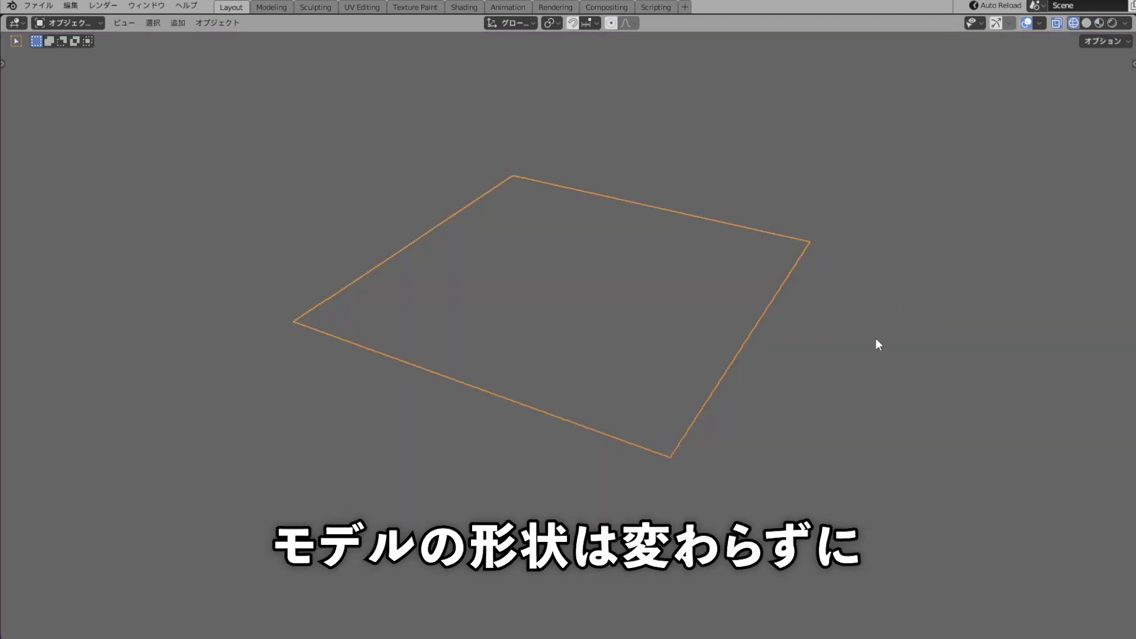
{"action": "key", "text": "shift+z"}
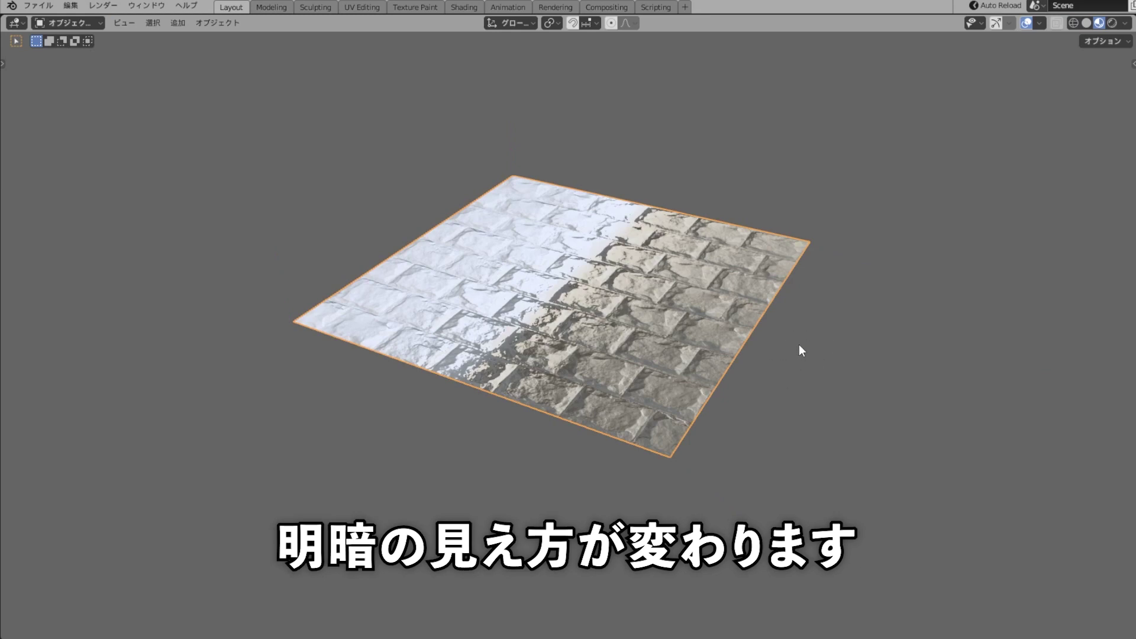
- Reset all the plane's vertex normals with Alt+N Set from Faces and leave Edit Mode
{"action": "key", "text": "Tab"}
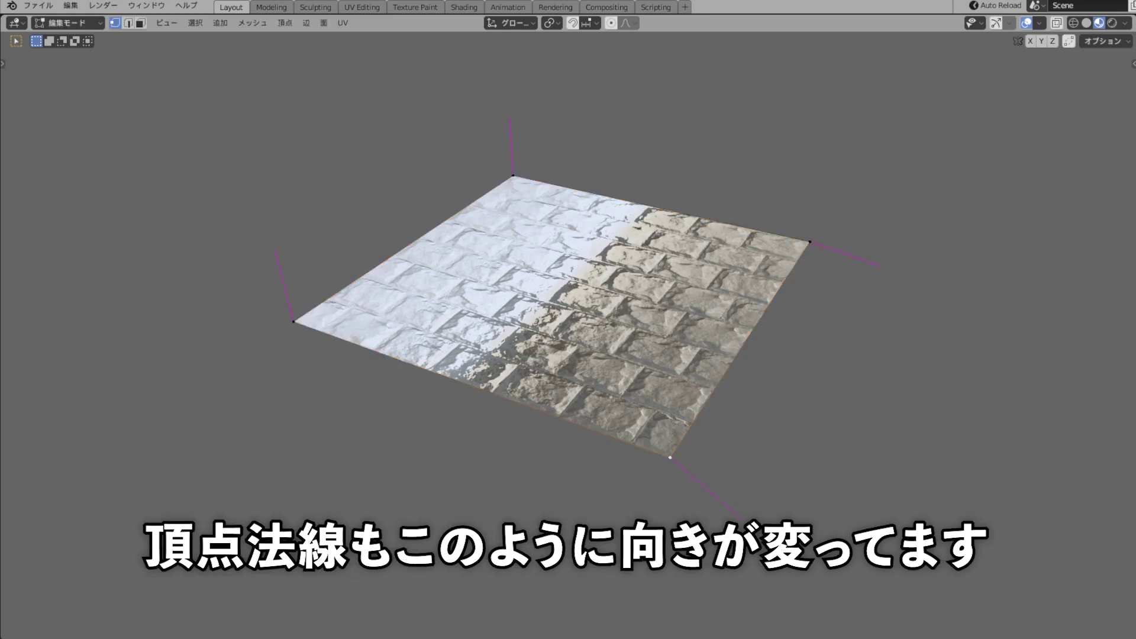
{"action": "left_click", "coordinate": [842, 250]}
{"action": "key", "text": "a"}
{"action": "key", "text": "alt+n"}
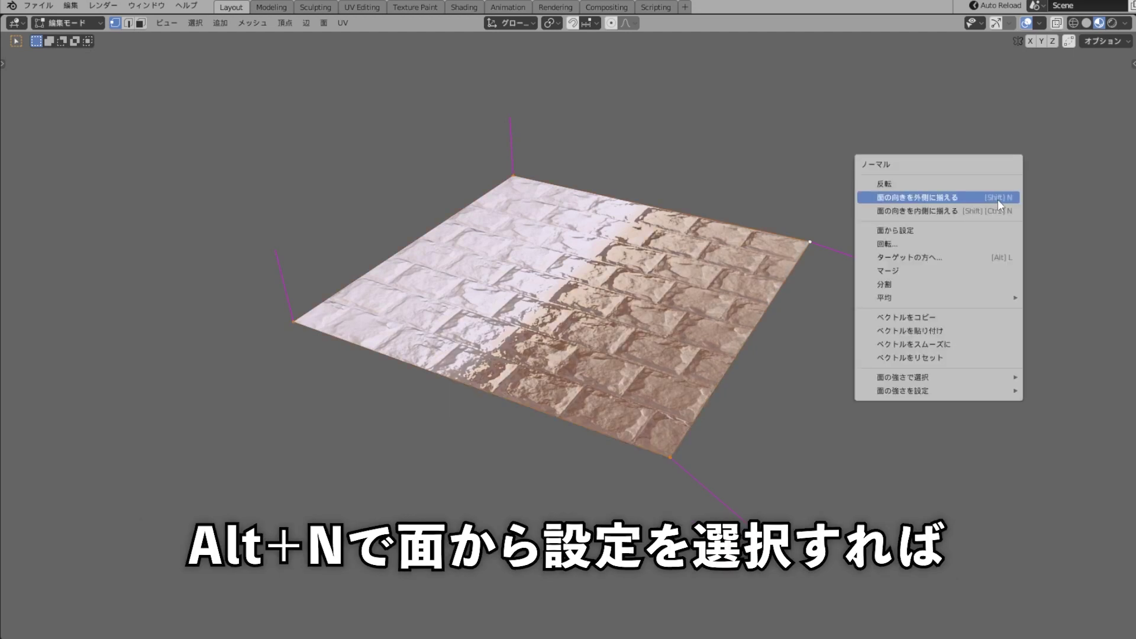
{"action": "left_click", "coordinate": [997, 200]}
{"action": "left_click", "coordinate": [660, 459]}
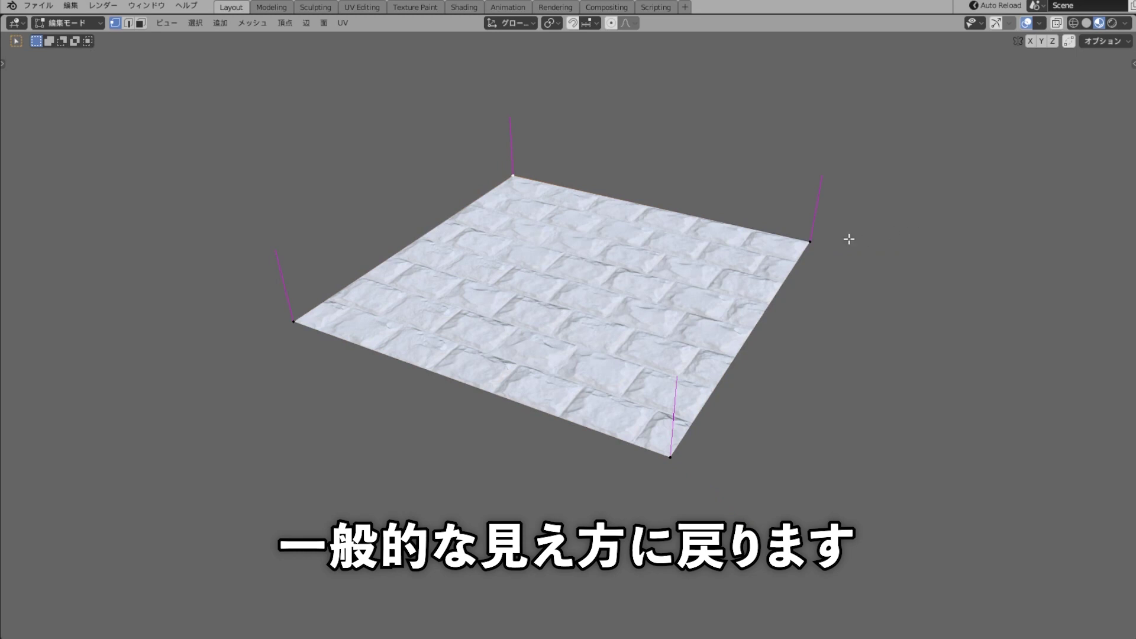
{"action": "key", "text": "Tab"}
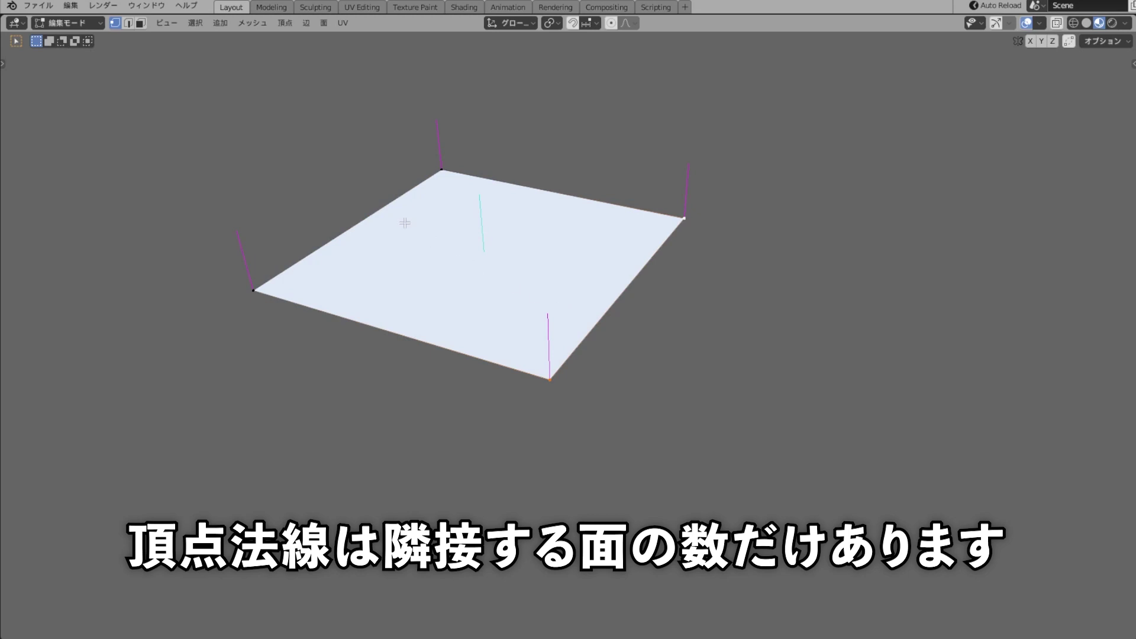
- Subdivide the plane into a 2x2 grid and fold it downward along Z
{"action": "key", "text": "a"}
{"action": "right_click", "coordinate": [859, 233]}
{"action": "left_click", "coordinate": [860, 233]}
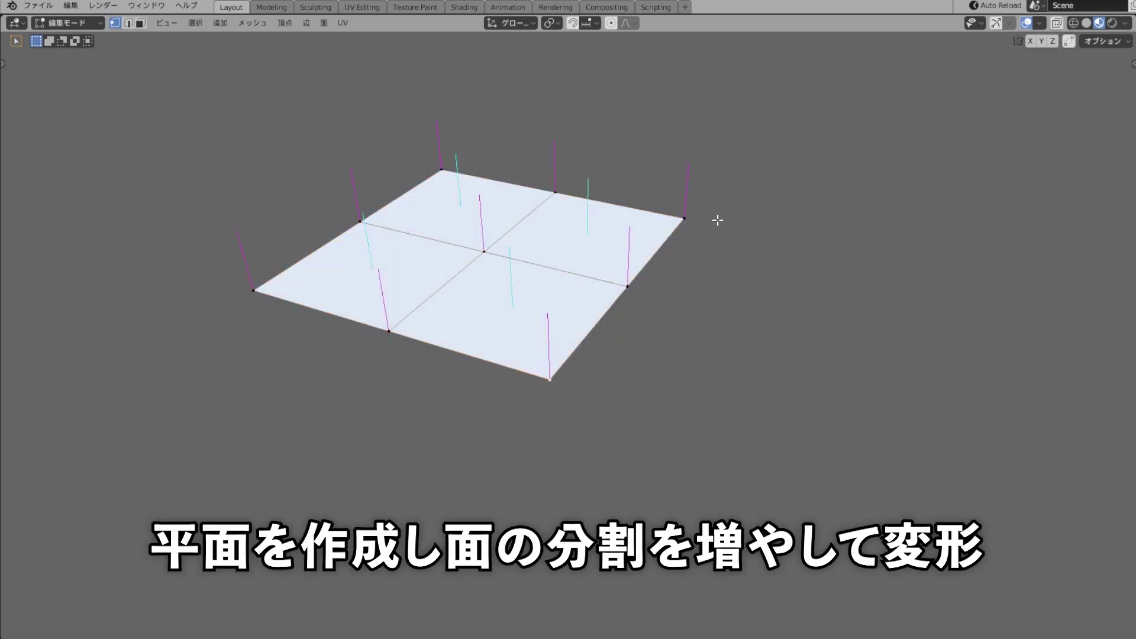
{"action": "key", "text": "g"}
{"action": "key", "text": "z"}
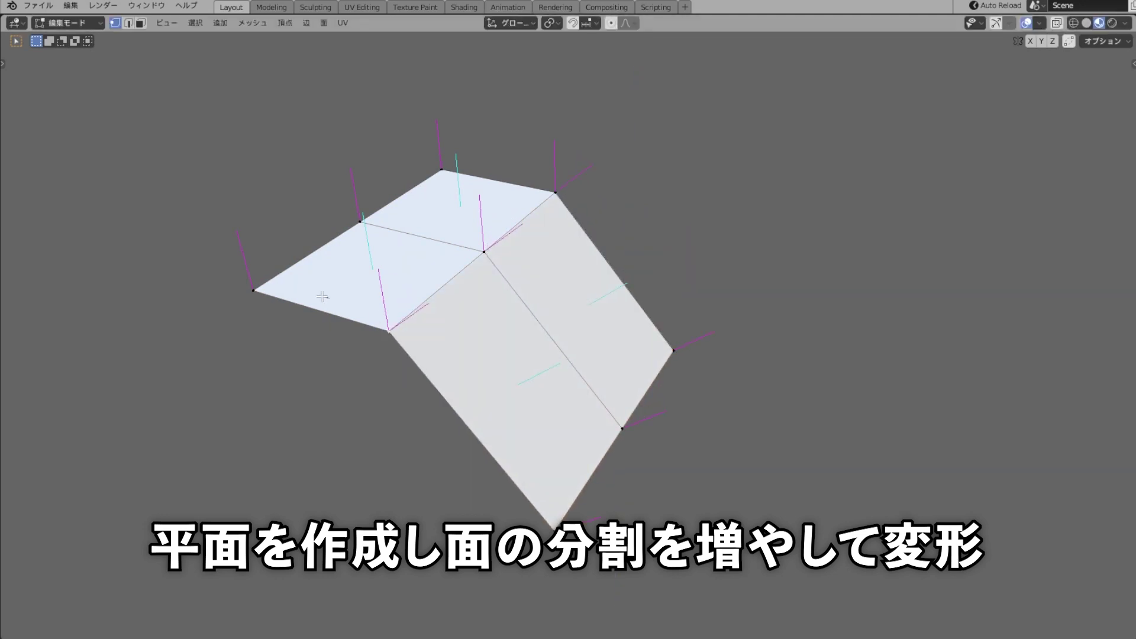
{"action": "left_click", "coordinate": [547, 385]}
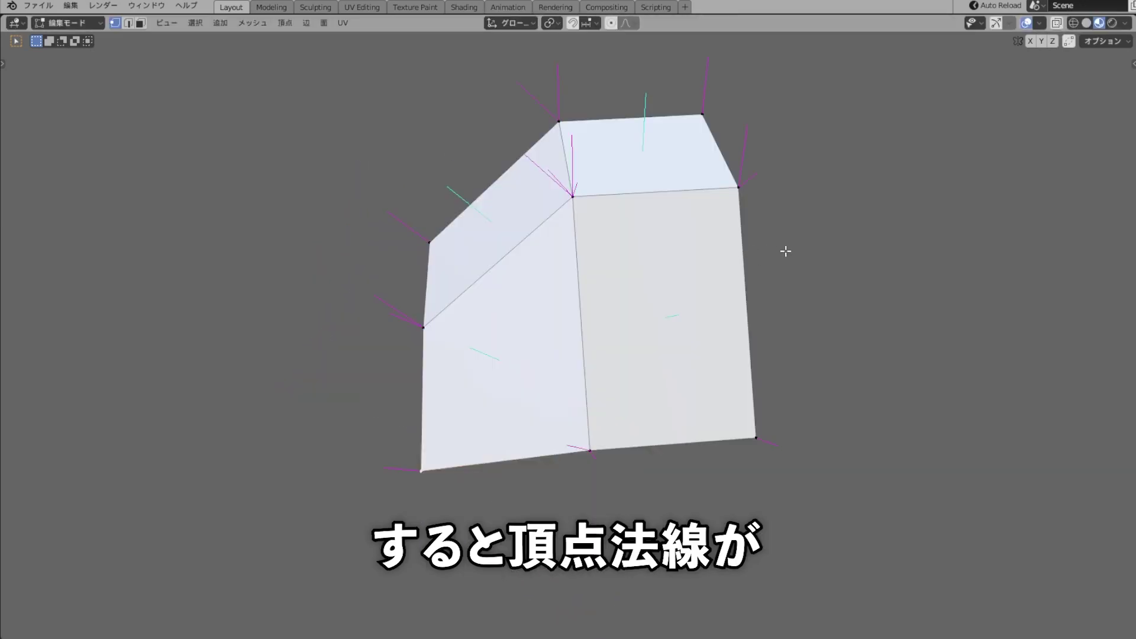
- Orbit to inspect the folded grid's centre-vertex normals, then add a new plane
{"action": "mouse_move", "coordinate": [582, 182]}
{"action": "middle_mouse_down"}
{"action": "mouse_move", "coordinate": [771, 342]}
{"action": "mouse_move", "coordinate": [845, 347]}
{"action": "mouse_move", "coordinate": [794, 330]}
{"action": "mouse_move", "coordinate": [875, 331]}
{"action": "mouse_move", "coordinate": [783, 325]}
{"action": "mouse_move", "coordinate": [868, 332]}
{"action": "mouse_move", "coordinate": [781, 341]}
{"action": "mouse_move", "coordinate": [827, 342]}
{"action": "middle_mouse_up"}
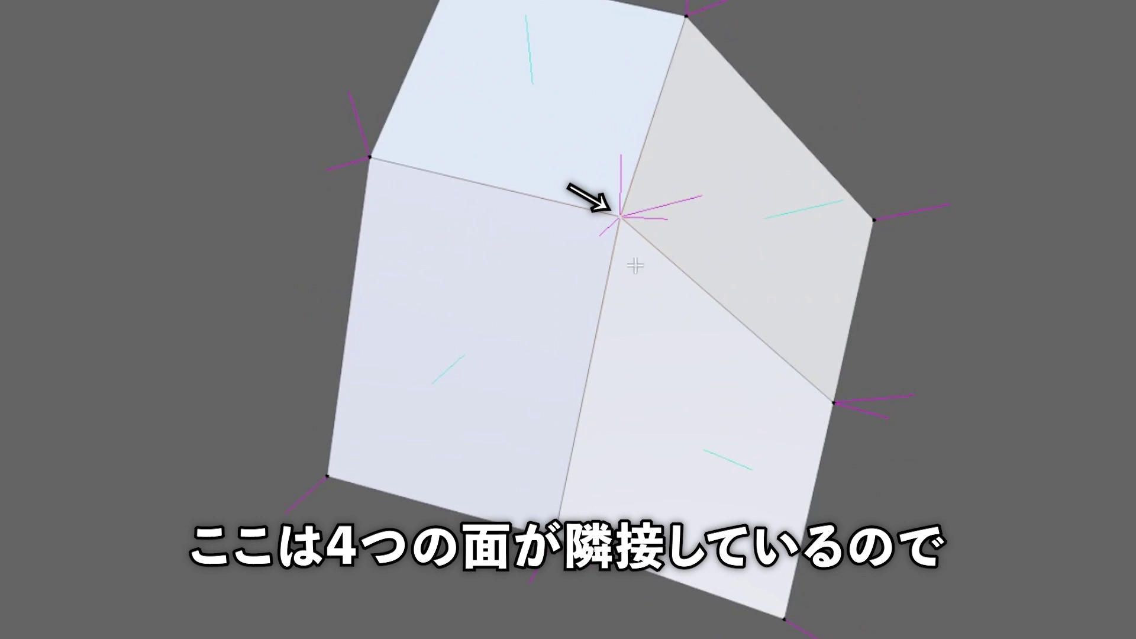
{"action": "mouse_move", "coordinate": [700, 329]}
{"action": "middle_mouse_down"}
{"action": "mouse_move", "coordinate": [705, 371]}
{"action": "mouse_move", "coordinate": [718, 335]}
{"action": "mouse_move", "coordinate": [669, 339]}
{"action": "mouse_move", "coordinate": [660, 353]}
{"action": "mouse_move", "coordinate": [578, 319]}
{"action": "middle_mouse_up"}
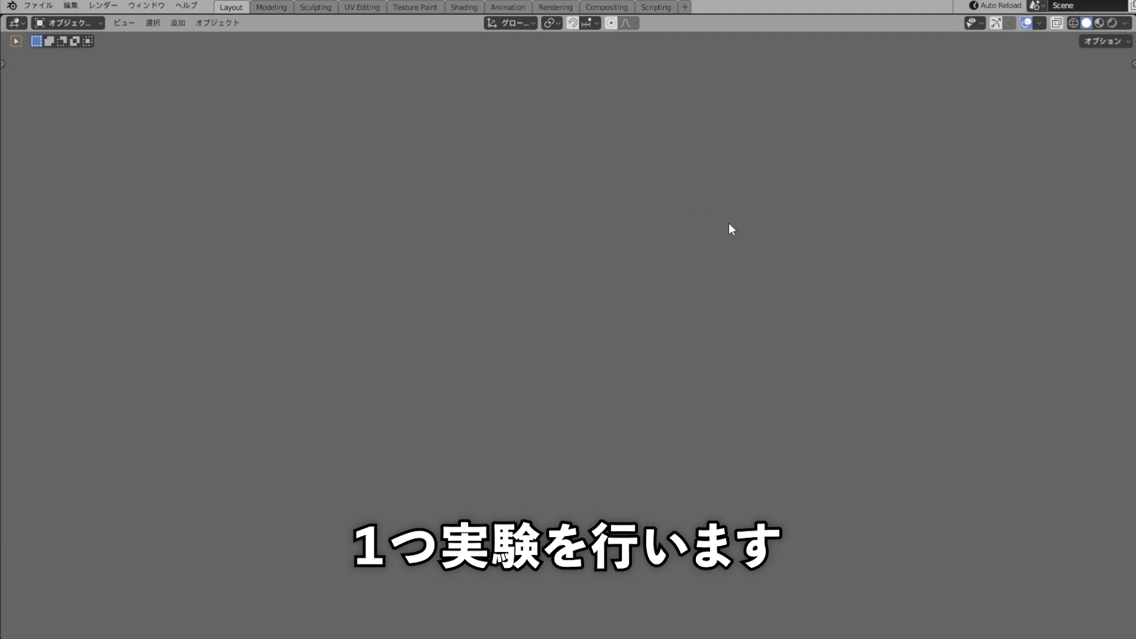
{"action": "key", "text": "shift+a"}
{"action": "mouse_move", "coordinate": [682, 226]}
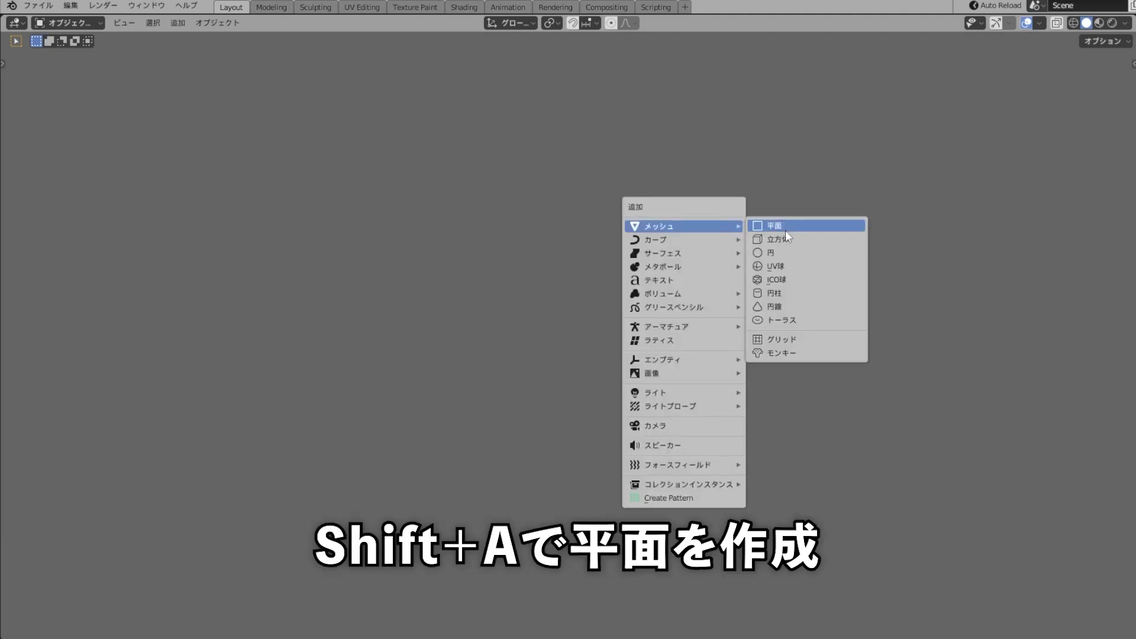
{"action": "left_click", "coordinate": [790, 226]}
- Show lengthened vertex and split normals on the new plane in Edit Mode and launch Abnormal
{"action": "key", "text": "Tab"}
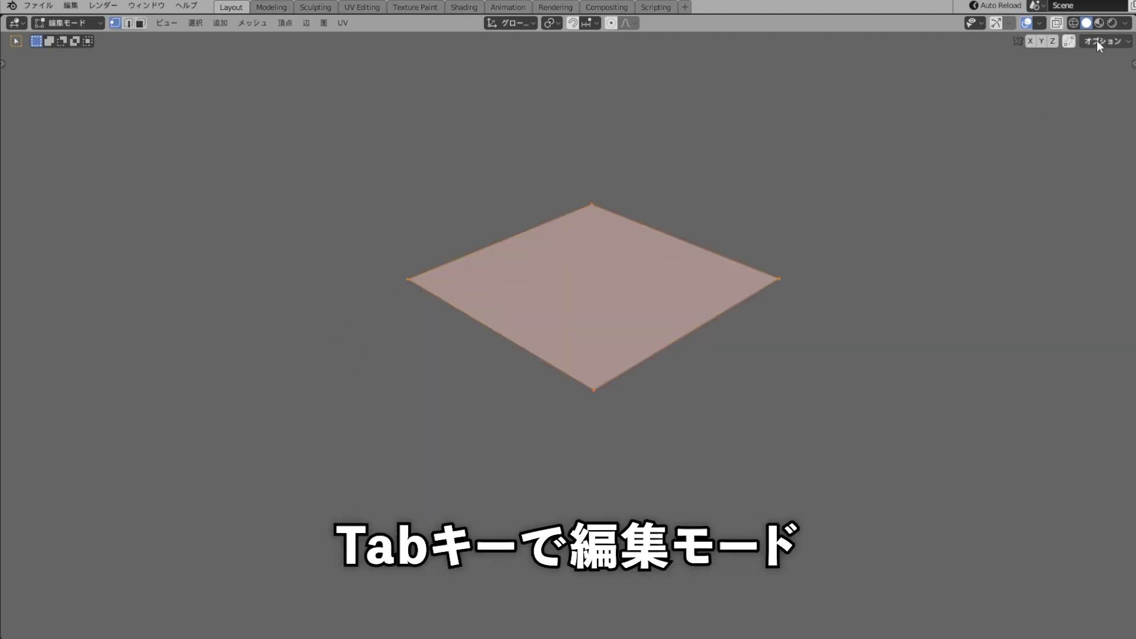
{"action": "left_click", "coordinate": [1040, 23]}
{"action": "left_click", "coordinate": [971, 510]}
{"action": "left_click", "coordinate": [985, 510]}
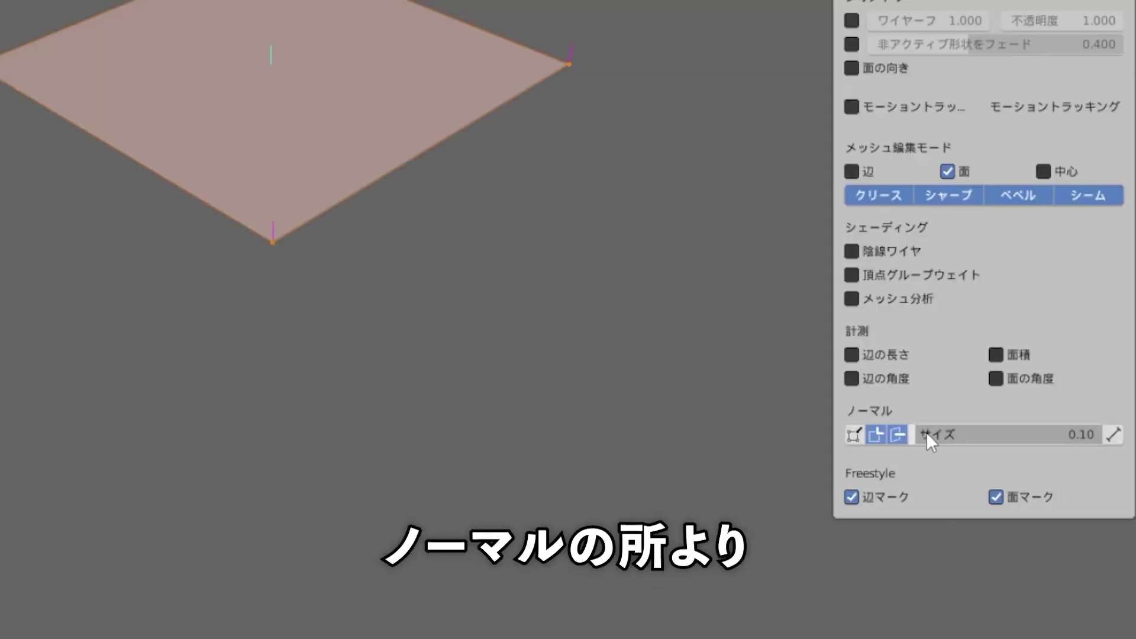
{"action": "left_click_drag", "start_coordinate": [1001, 509], "coordinate": [1029, 509]}
{"action": "left_click_drag", "start_coordinate": [926, 435], "coordinate": [941, 434]}
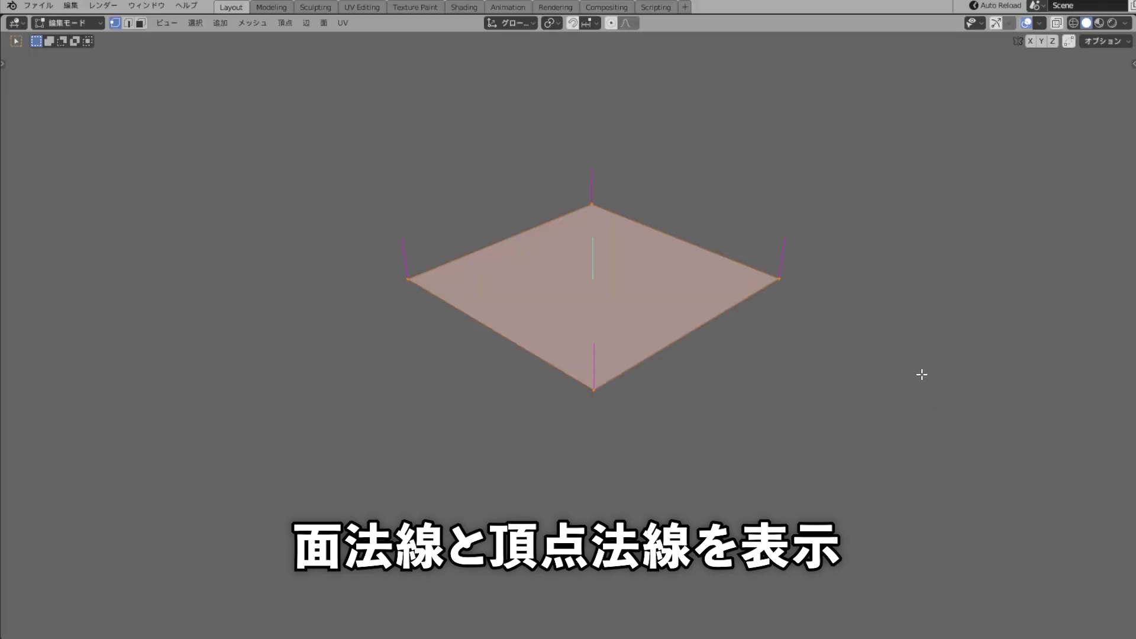
{"action": "key", "text": "n"}
{"action": "key", "text": "alt+n"}
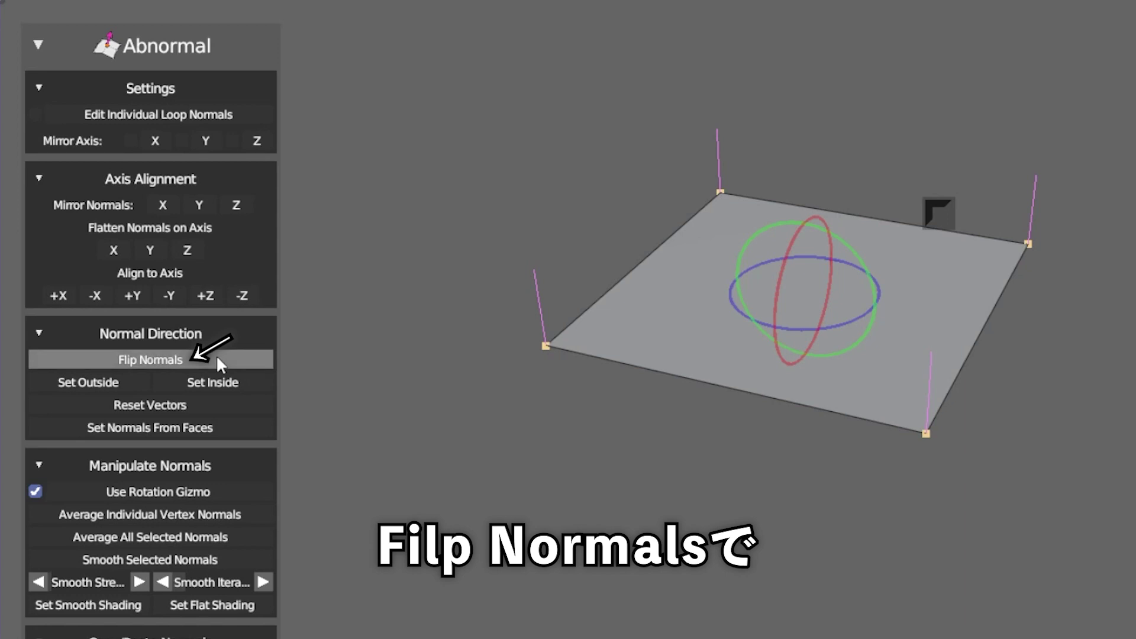
- Flip the plane's vertex normals with Abnormal, then orbit and pick corner vertices to inspect them
{"action": "left_click", "coordinate": [151, 323]}
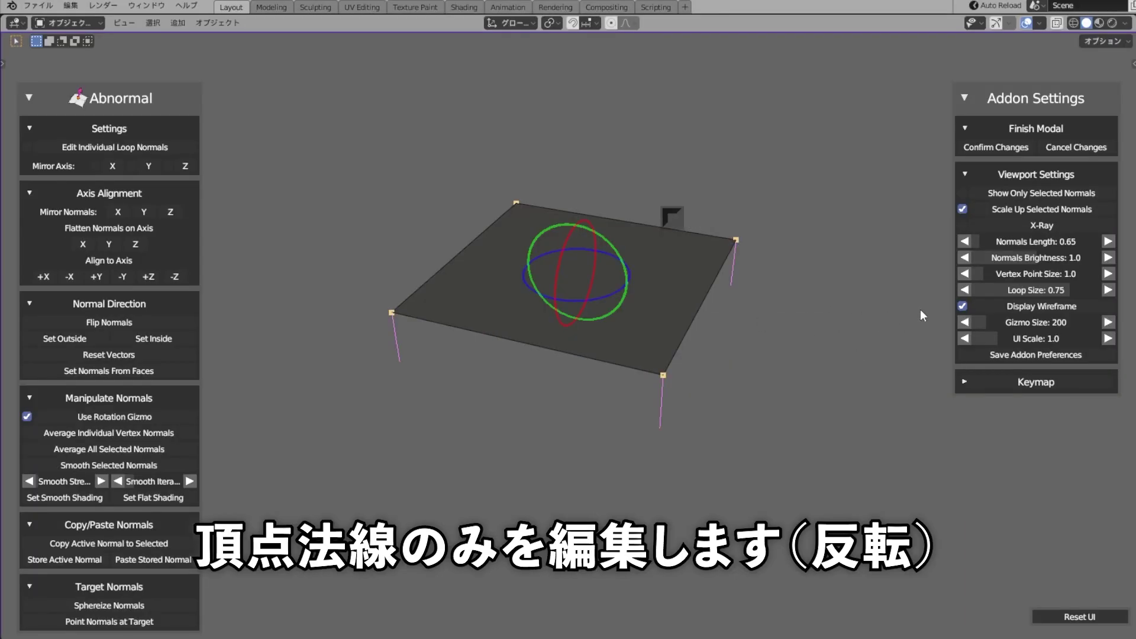
{"action": "key", "text": "Tab"}
{"action": "key", "text": "n"}
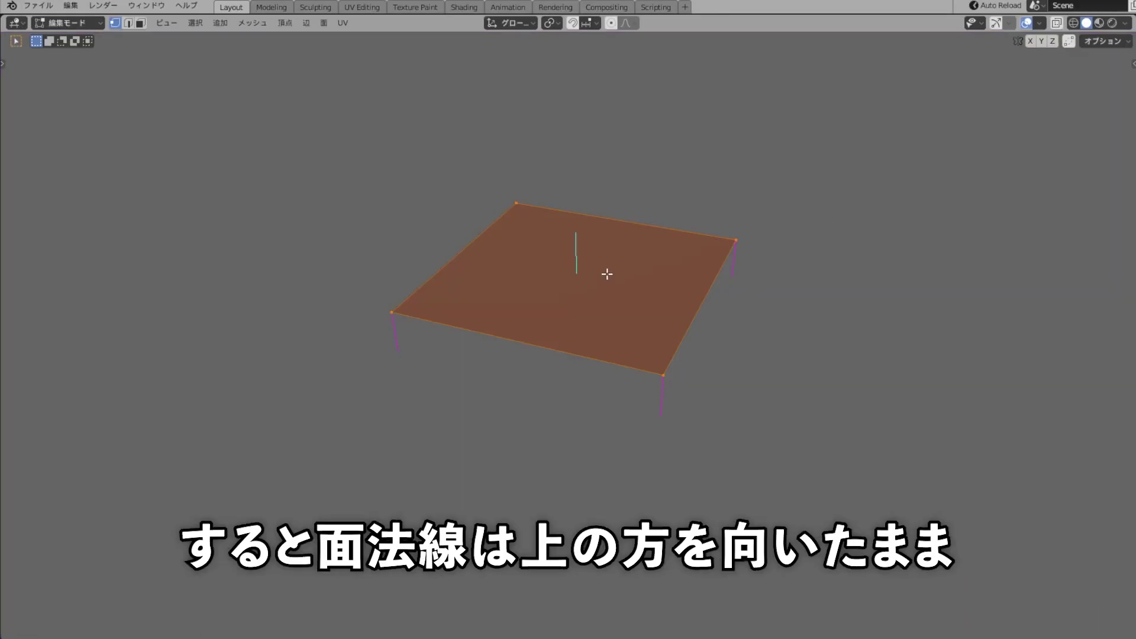
{"action": "middle_click_drag", "start_coordinate": [600, 278], "coordinate": [852, 390]}
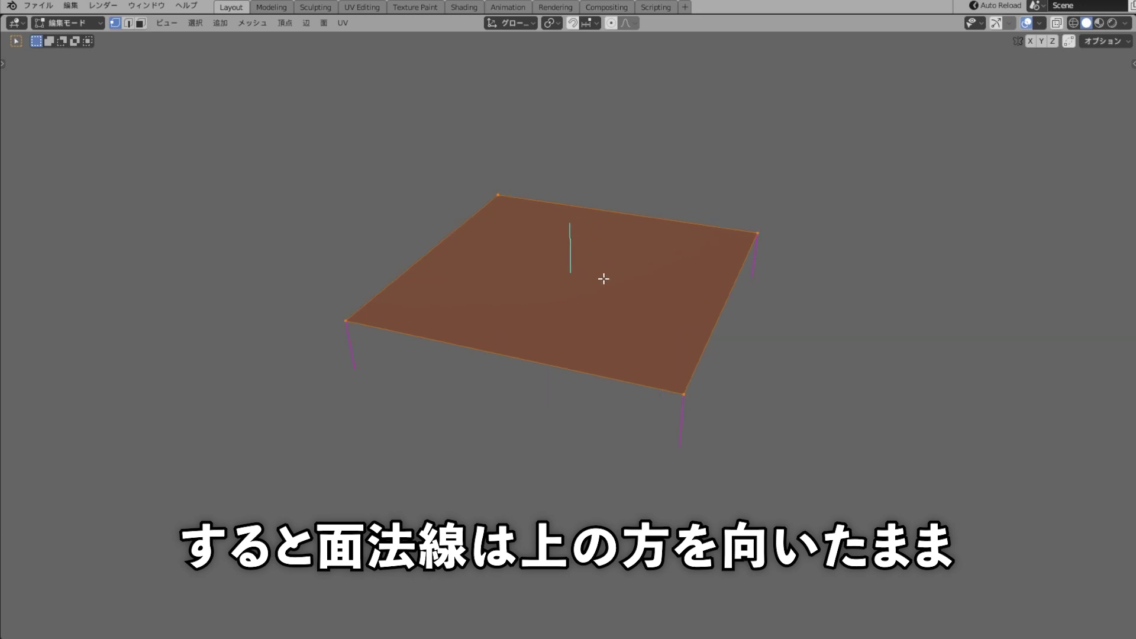
{"action": "left_click", "coordinate": [714, 226]}
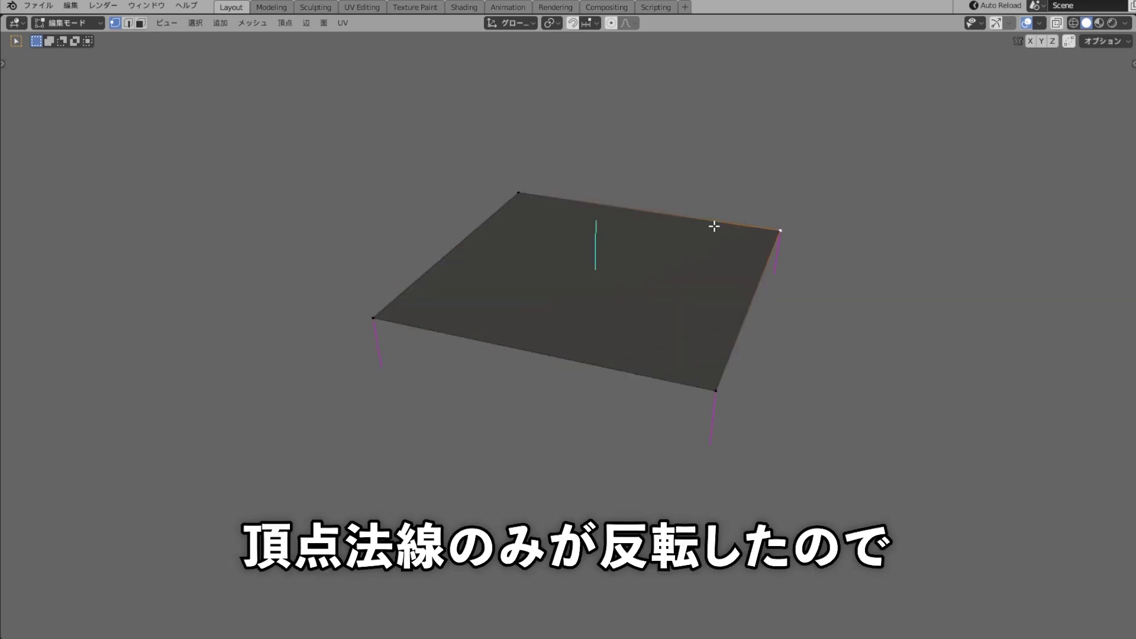
{"action": "left_click", "coordinate": [505, 184]}
{"action": "left_click", "coordinate": [350, 309]}
{"action": "left_click", "coordinate": [717, 386]}
{"action": "key", "text": "Tab"}
{"action": "key", "text": "Tab"}
- Switch to Material Preview and orbit the plane in Edit Mode to inspect its downward vertex normals
{"action": "key", "text": "a"}
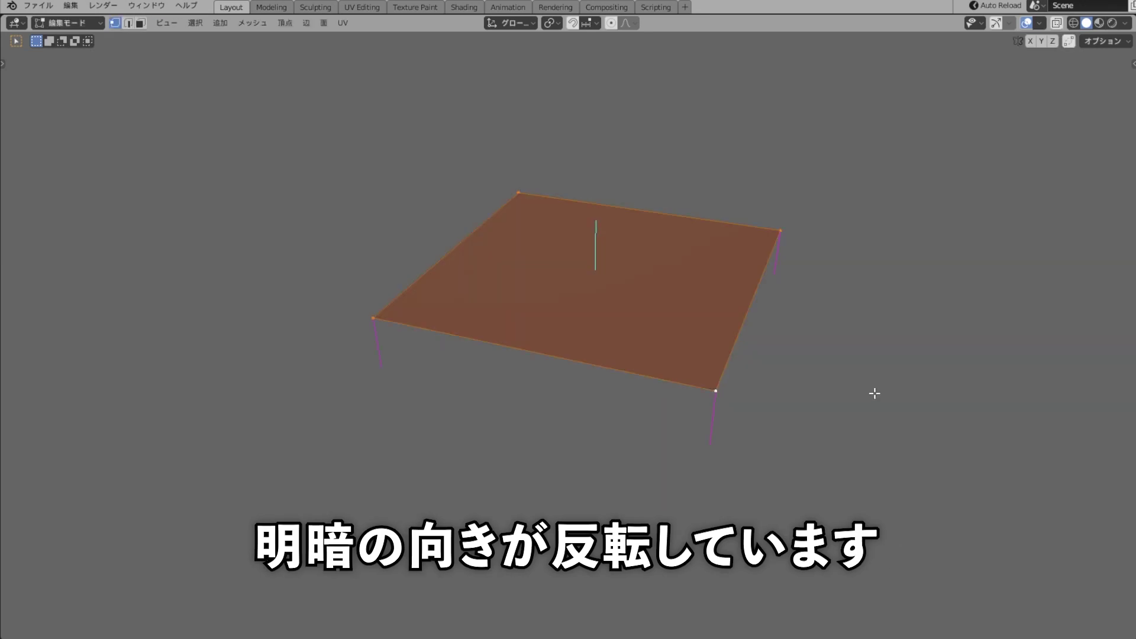
{"action": "key", "text": "z"}
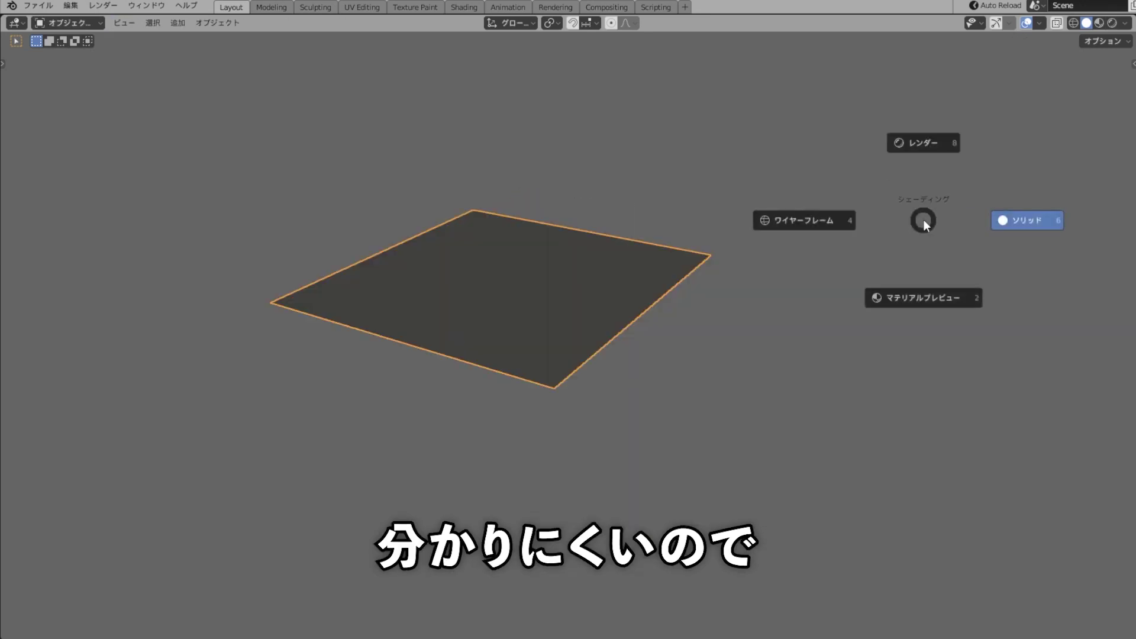
{"action": "key", "text": "2"}
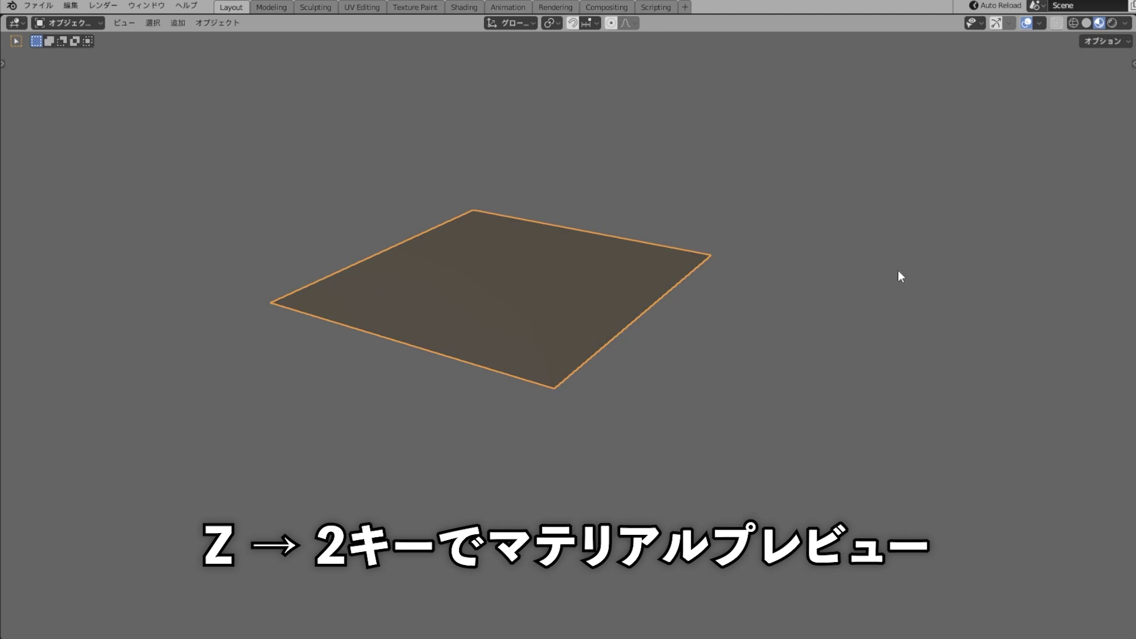
{"action": "key", "text": "Tab"}
{"action": "key", "text": "Tab"}
{"action": "middle_click_drag", "start_coordinate": [856, 325], "coordinate": [859, 217]}
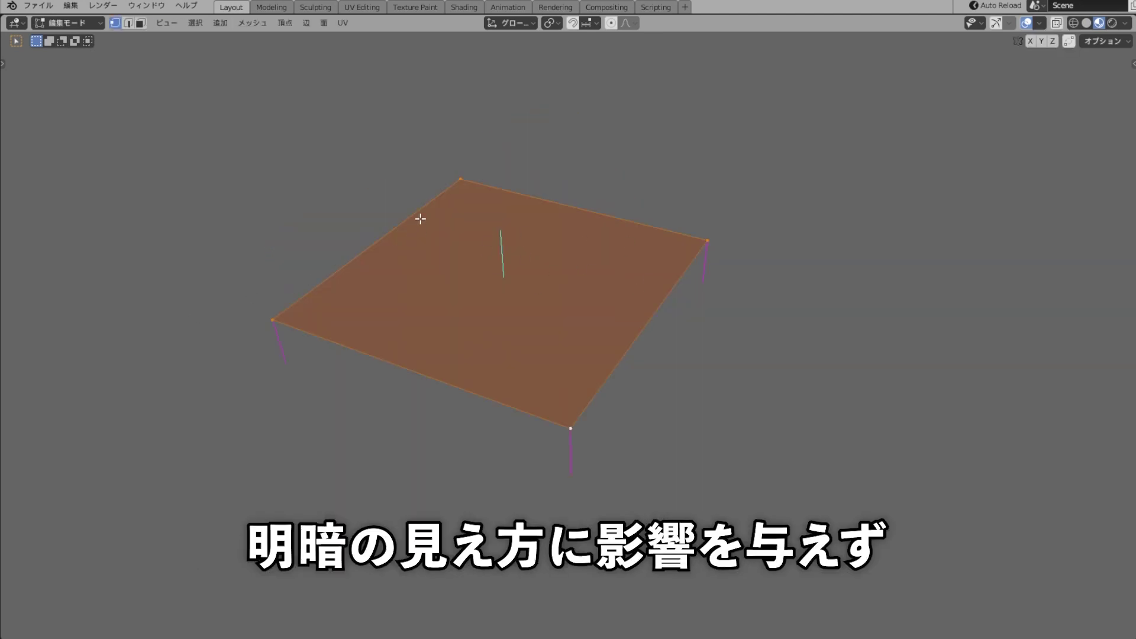
{"action": "mouse_move", "coordinate": [747, 394]}
{"action": "middle_mouse_down"}
{"action": "mouse_move", "coordinate": [761, 334]}
{"action": "mouse_move", "coordinate": [740, 322]}
{"action": "middle_mouse_up"}
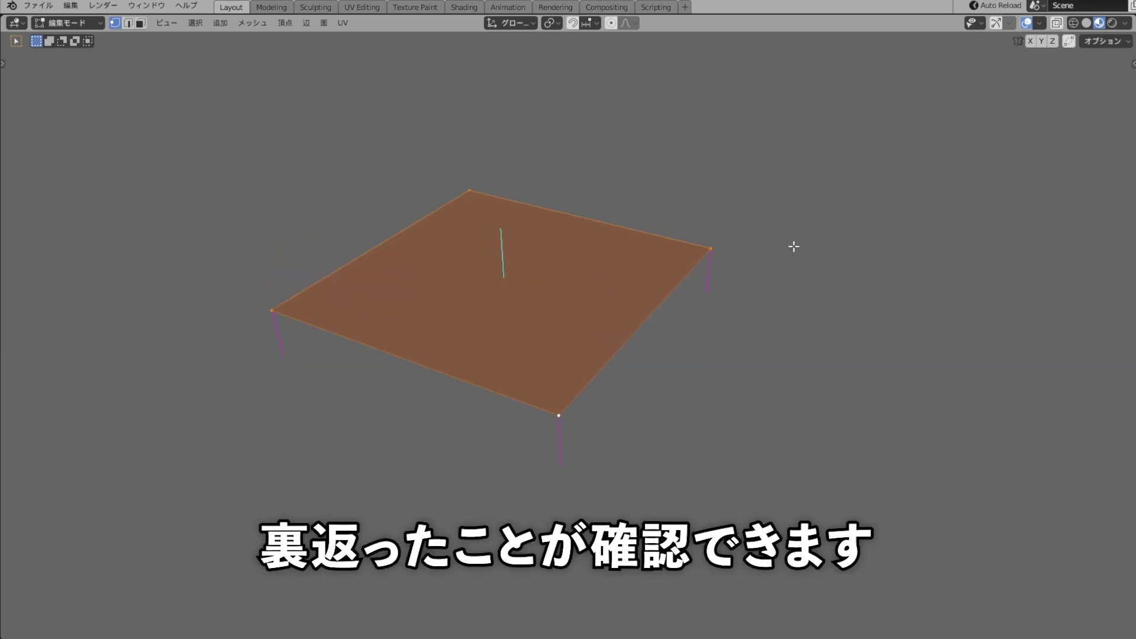
{"action": "middle_click_drag", "start_coordinate": [833, 315], "coordinate": [835, 281]}
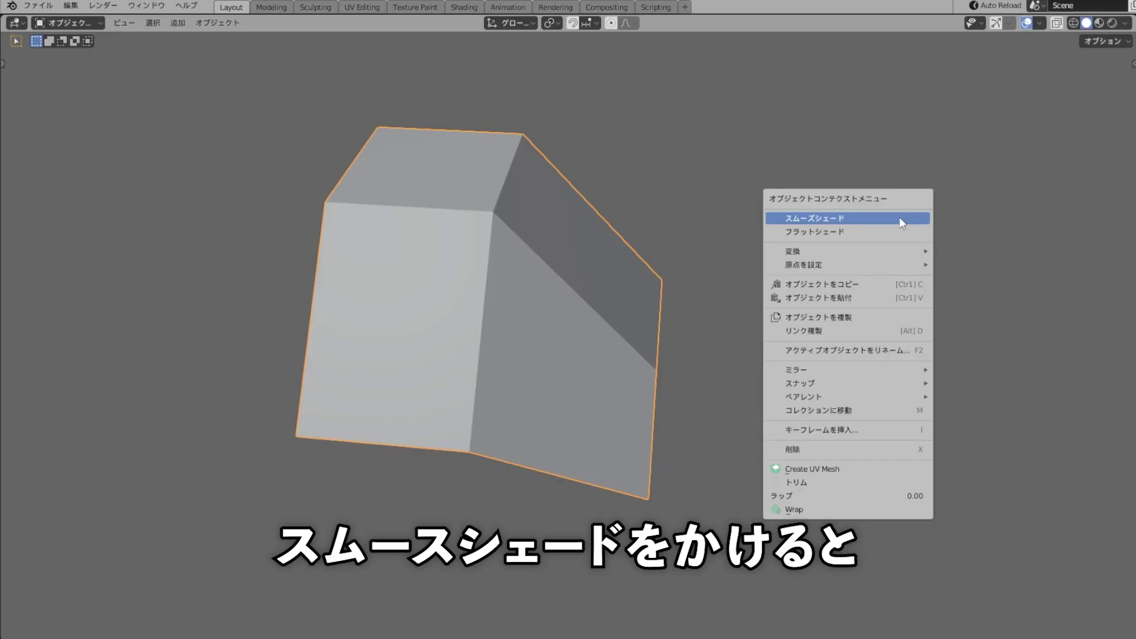
- Shade the bent mesh smooth, inspect its merged normals in Edit Mode, then apply Shade Flat
{"action": "left_click", "coordinate": [825, 222]}
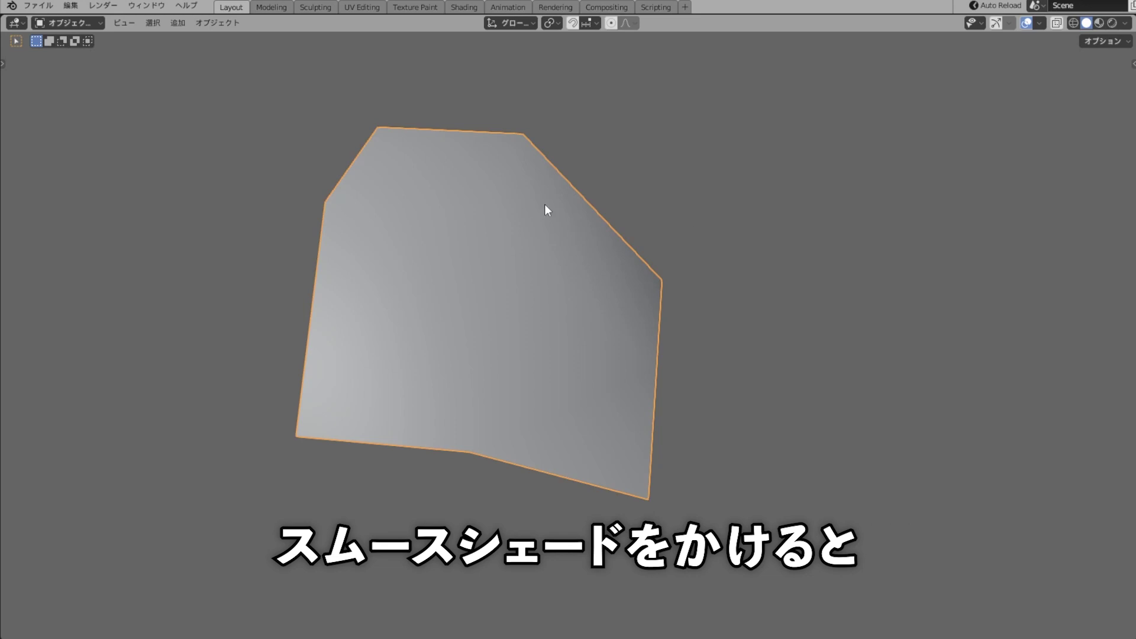
{"action": "key", "text": "Tab"}
{"action": "mouse_move", "coordinate": [509, 221]}
{"action": "middle_mouse_down"}
{"action": "mouse_move", "coordinate": [783, 302]}
{"action": "mouse_move", "coordinate": [578, 302]}
{"action": "mouse_move", "coordinate": [819, 388]}
{"action": "mouse_move", "coordinate": [857, 388]}
{"action": "middle_mouse_up"}
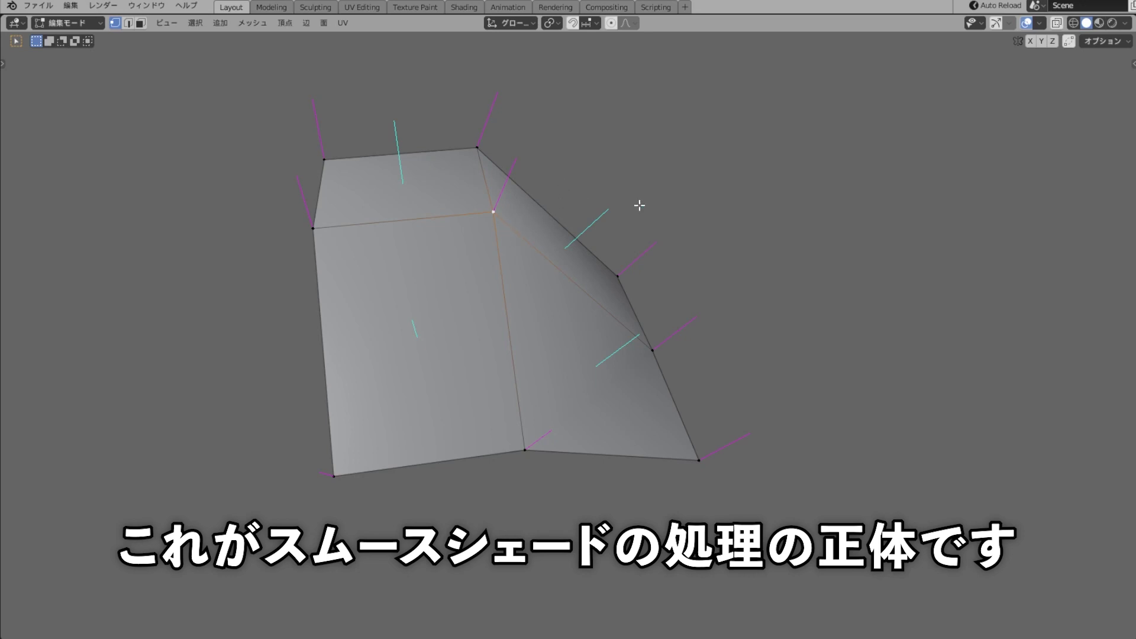
{"action": "key", "text": "Tab"}
{"action": "right_click", "coordinate": [840, 161]}
{"action": "left_click", "coordinate": [876, 176]}
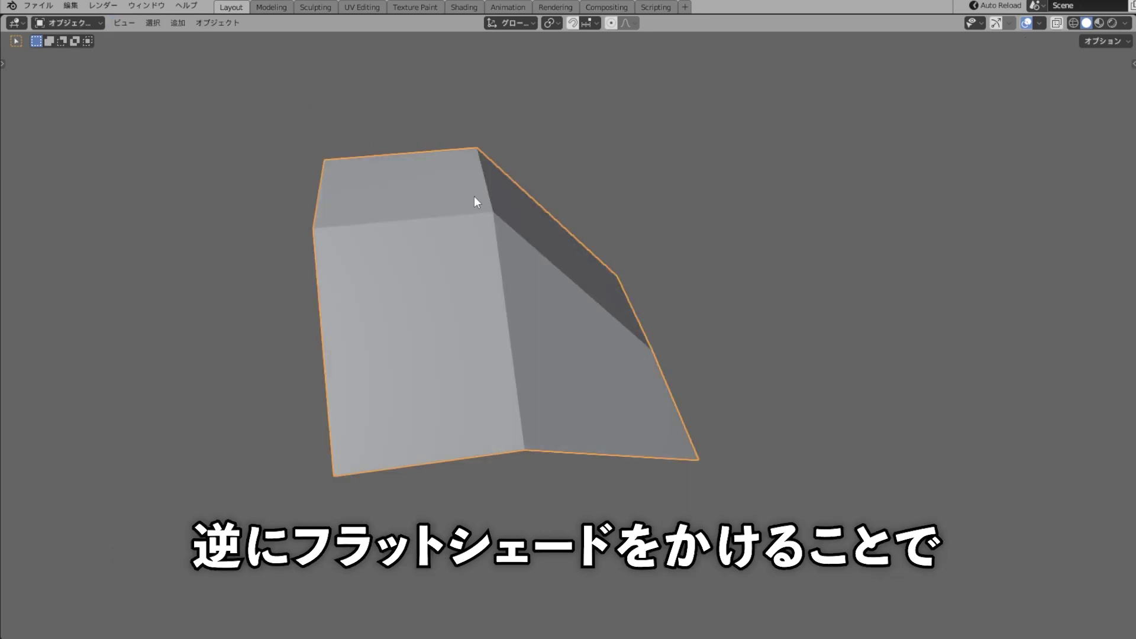
- Orbit the flat-shaded mesh in Edit Mode to compare the per-face split normals at a corner
{"action": "key", "text": "Tab"}
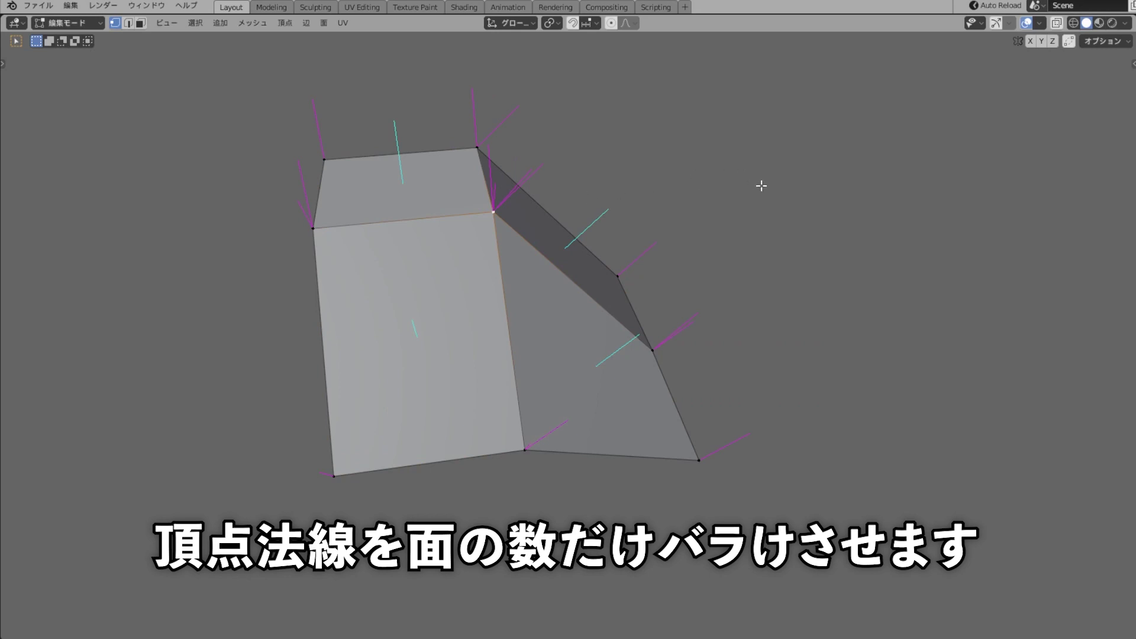
{"action": "mouse_move", "coordinate": [761, 186]}
{"action": "middle_mouse_down"}
{"action": "mouse_move", "coordinate": [822, 190]}
{"action": "mouse_move", "coordinate": [725, 193]}
{"action": "middle_mouse_up"}
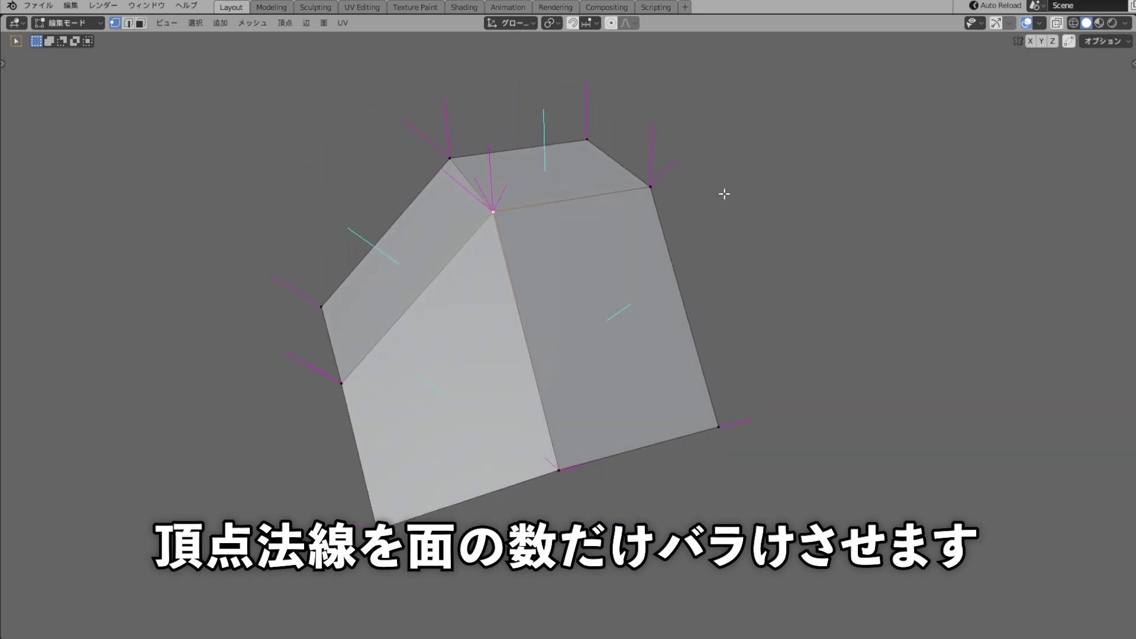
{"action": "middle_click_drag", "start_coordinate": [500, 241], "coordinate": [576, 292]}
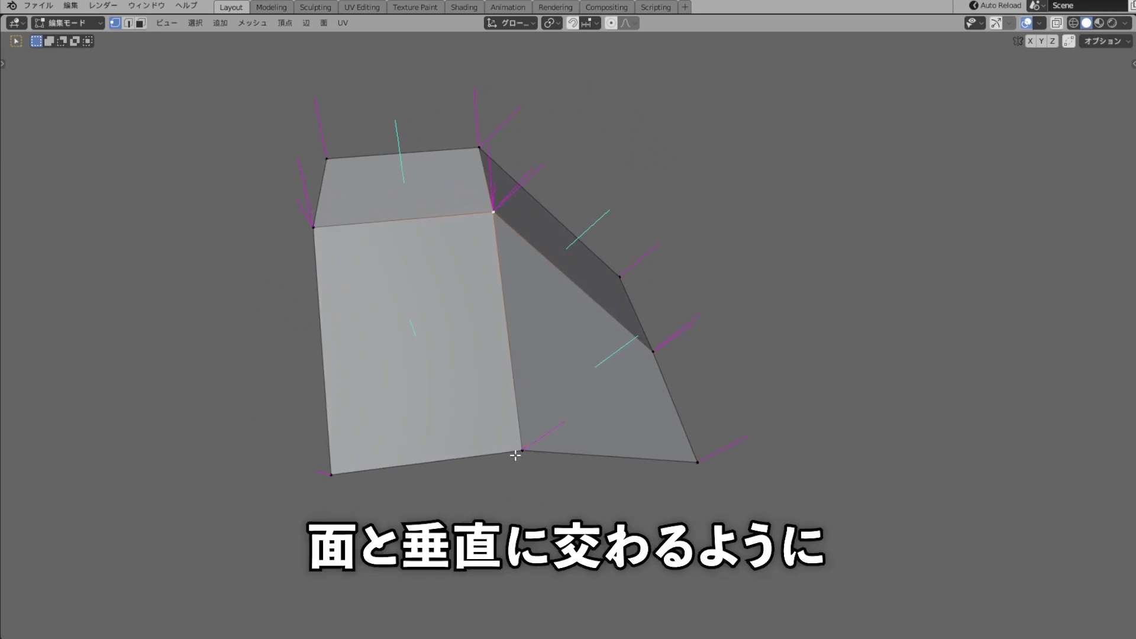
{"action": "mouse_move", "coordinate": [732, 344]}
{"action": "middle_mouse_down"}
{"action": "mouse_move", "coordinate": [842, 337]}
{"action": "mouse_move", "coordinate": [713, 351]}
{"action": "middle_mouse_up"}
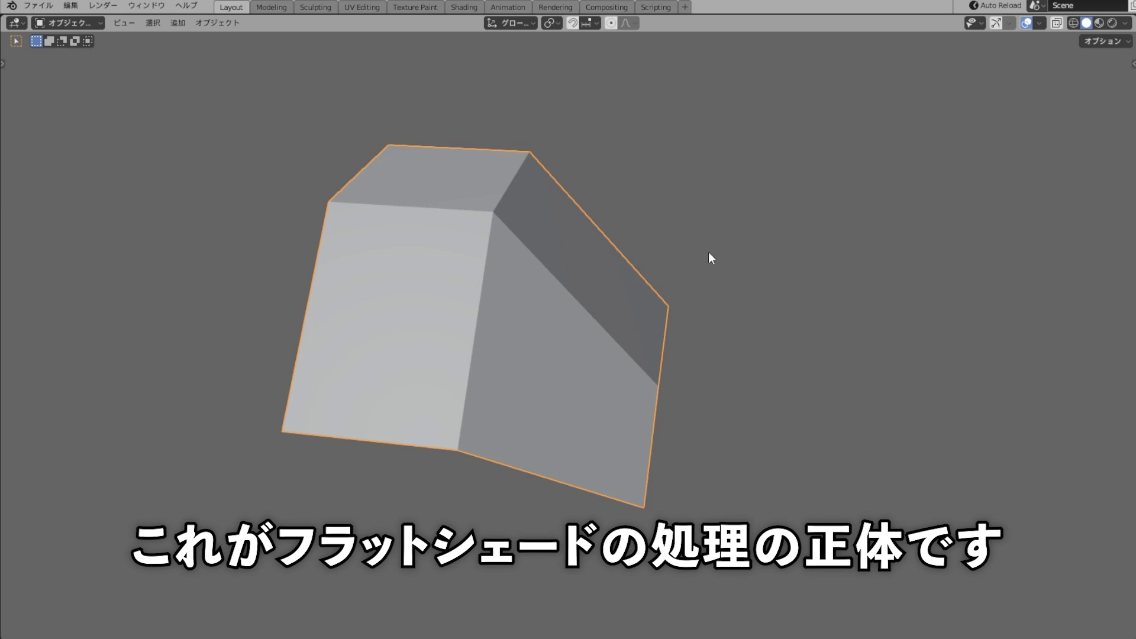
- Reapply Shade Smooth to the mesh, then select the first 【まとめ】 summary point in XMind
{"action": "right_click", "coordinate": [846, 232]}
{"action": "left_click", "coordinate": [852, 219]}
{"action": "right_click", "coordinate": [860, 205]}
{"action": "left_click", "coordinate": [859, 218]}
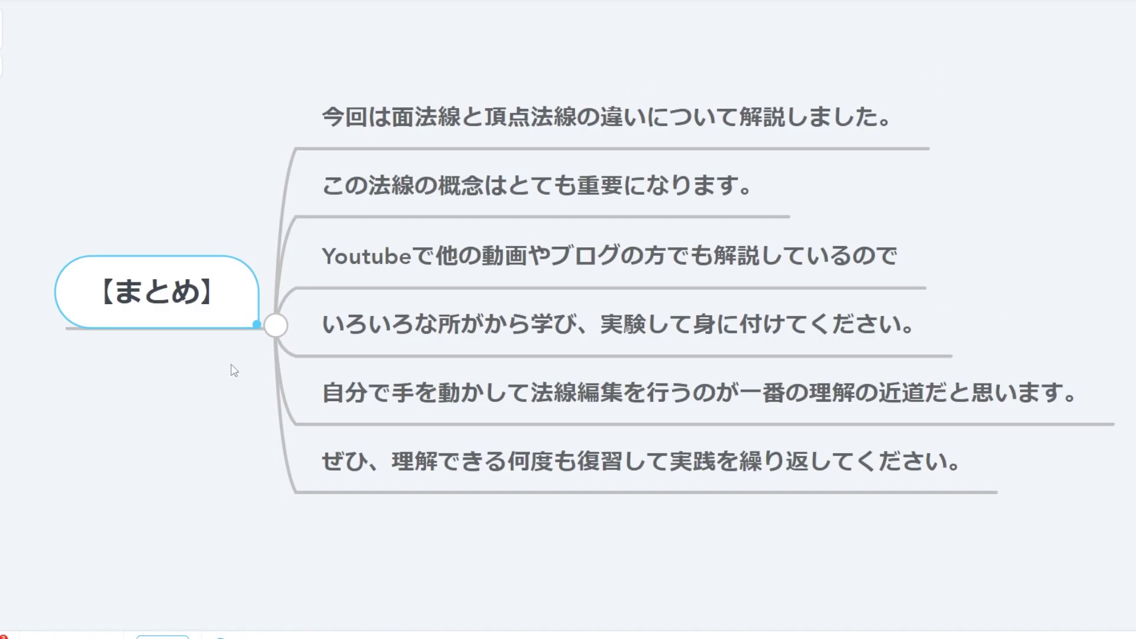
{"action": "left_click", "coordinate": [497, 127]}
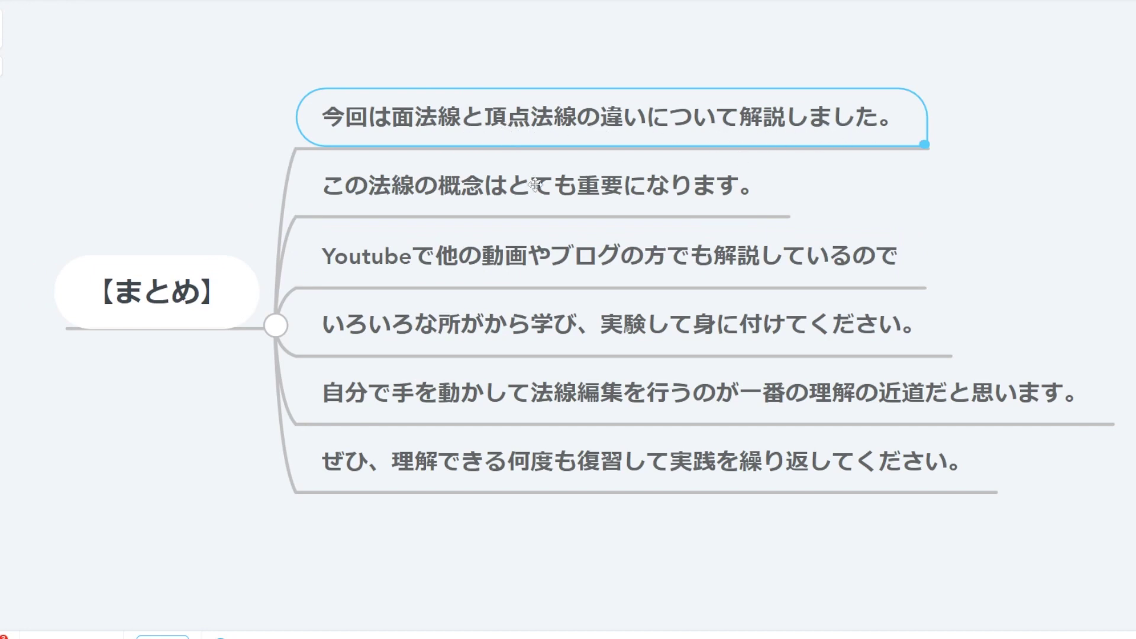
- Go through the second to last 【まとめ】 summary points, then the first 【終わりのあいさつ】 point
{"action": "left_click", "coordinate": [468, 212]}
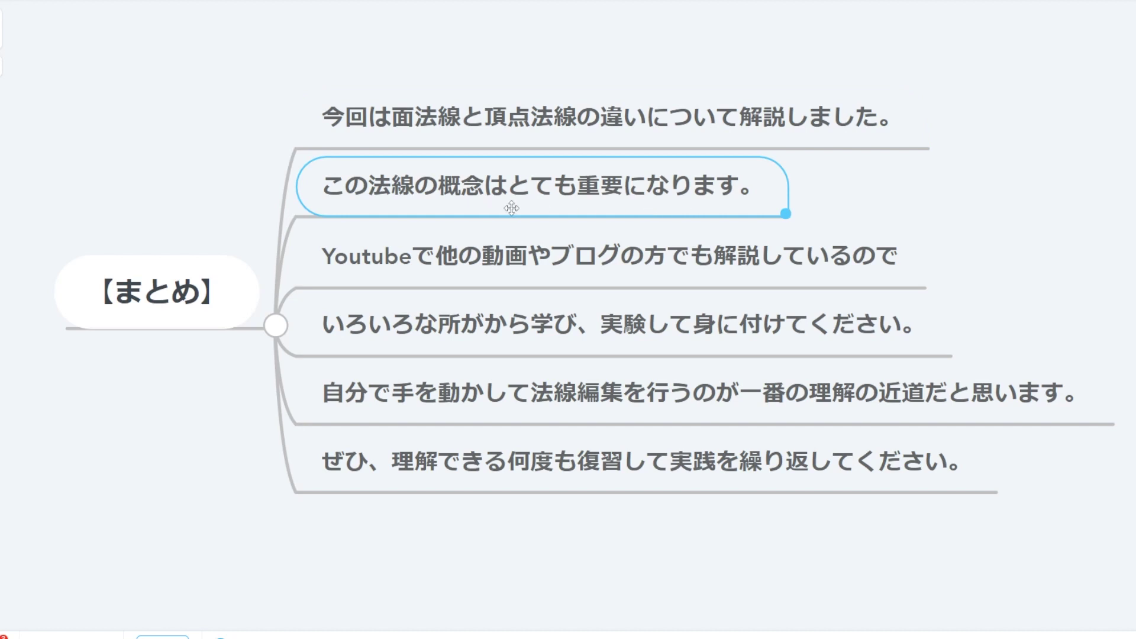
{"action": "left_click", "coordinate": [473, 274]}
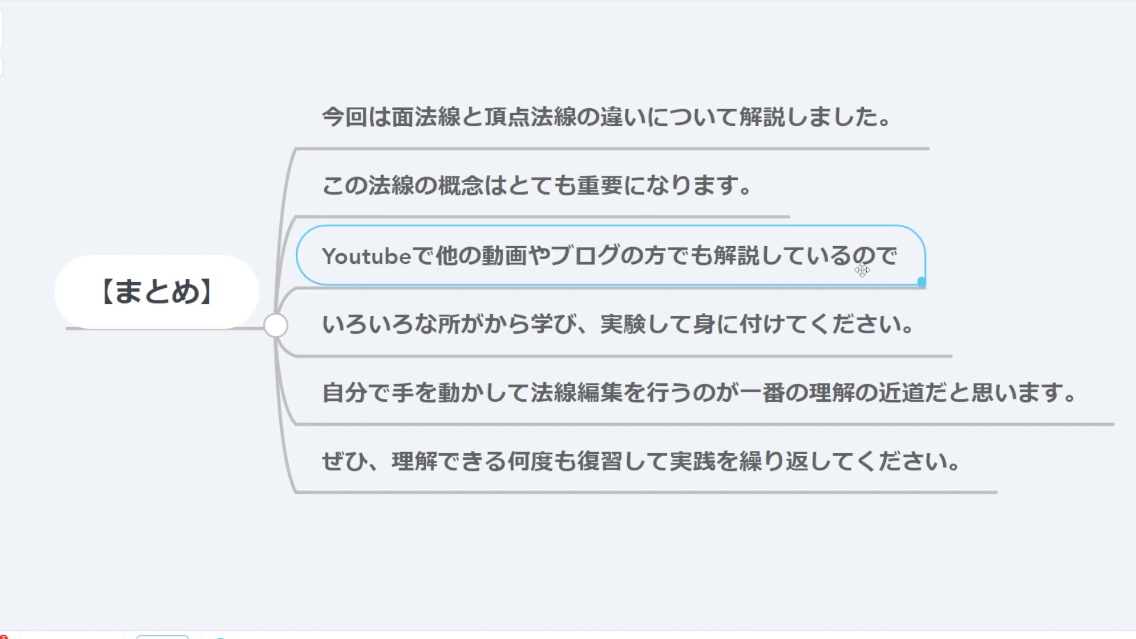
{"action": "left_click", "coordinate": [586, 335]}
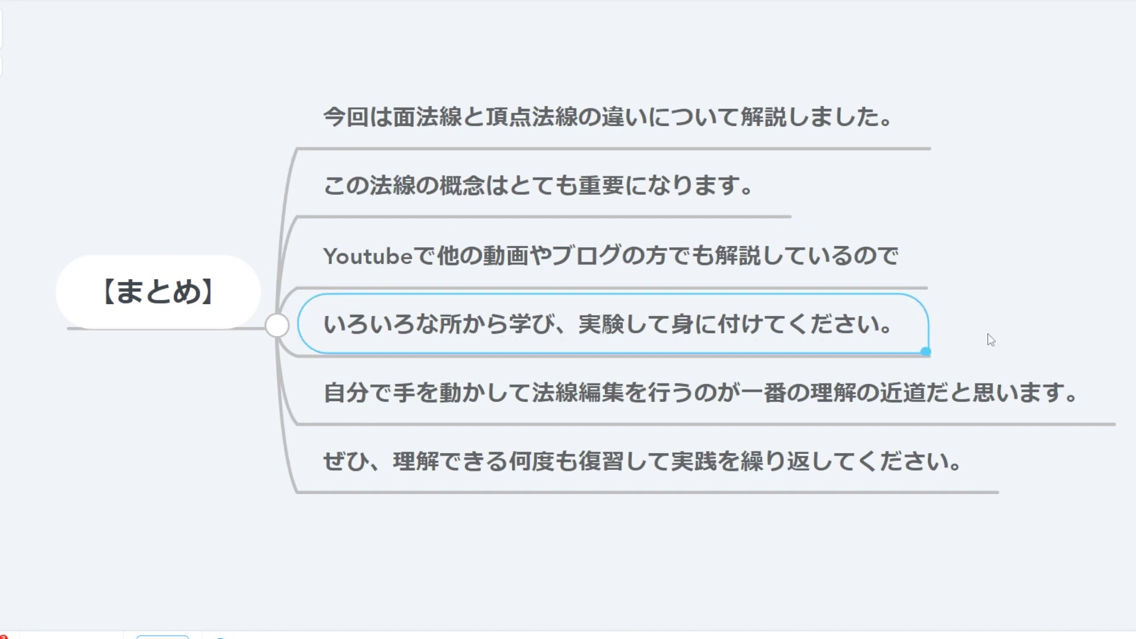
{"action": "left_click", "coordinate": [429, 399]}
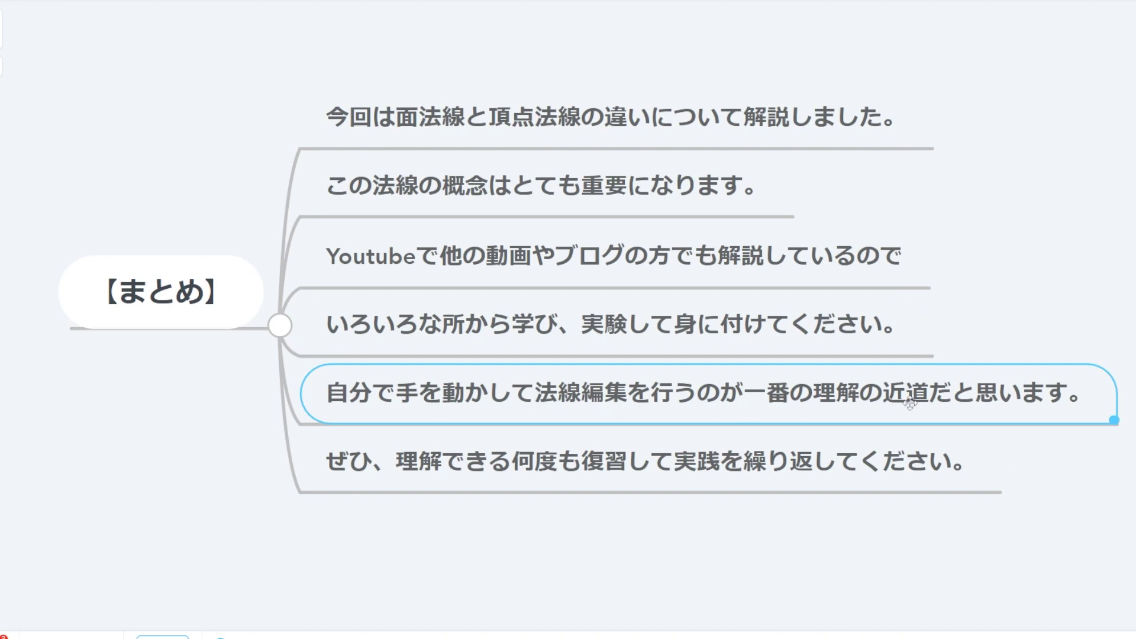
{"action": "left_click", "coordinate": [443, 481]}
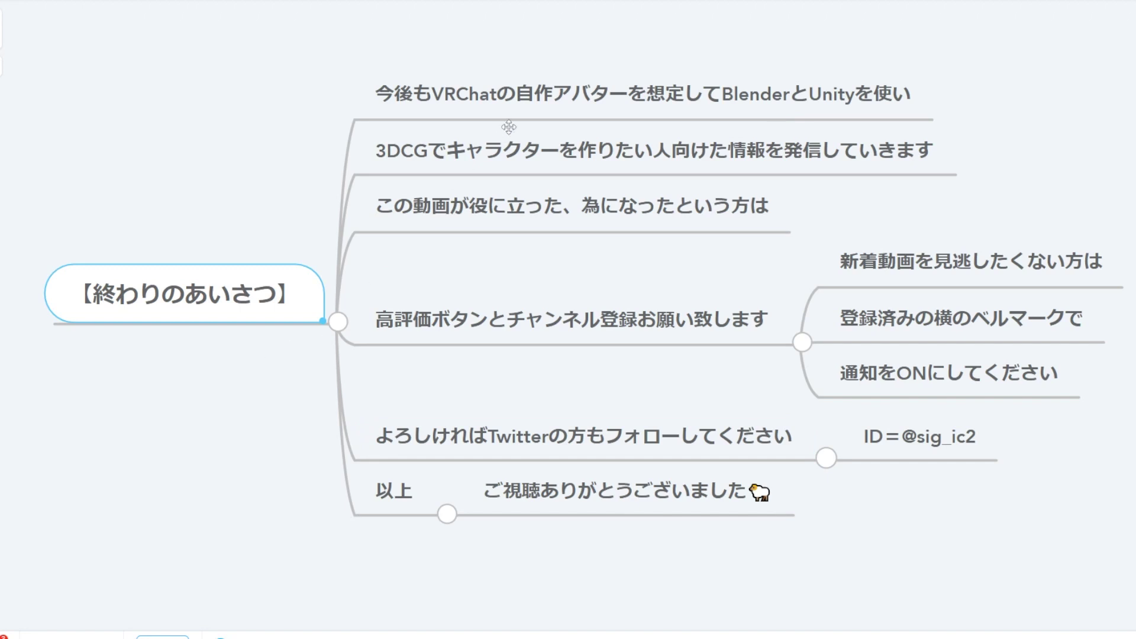
{"action": "left_click", "coordinate": [591, 98]}
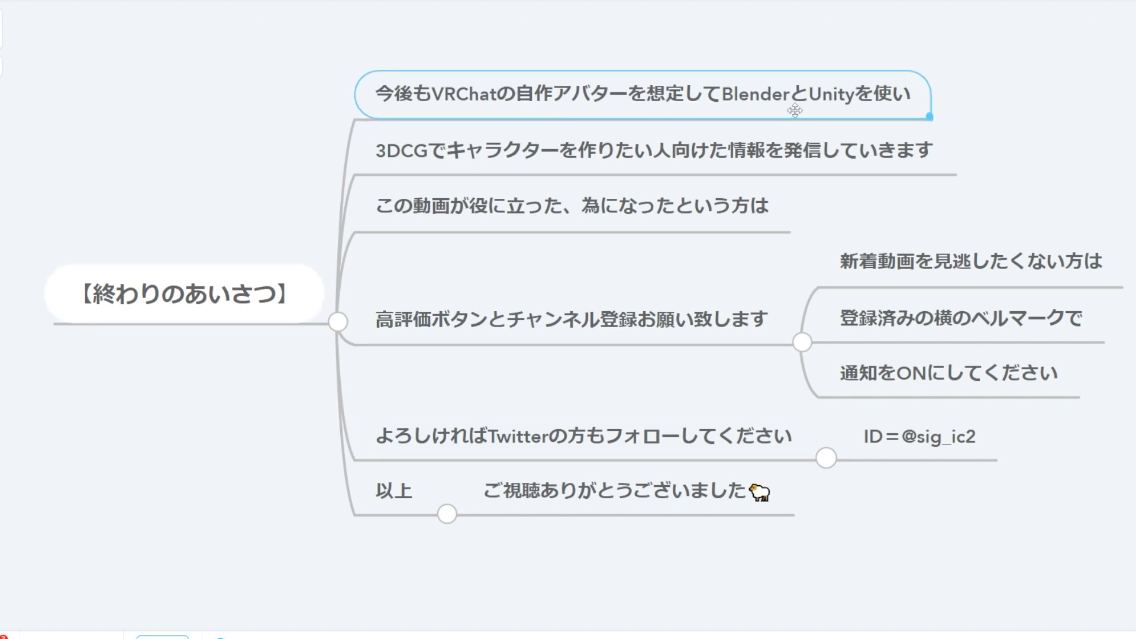
{"action": "left_click", "coordinate": [541, 158]}
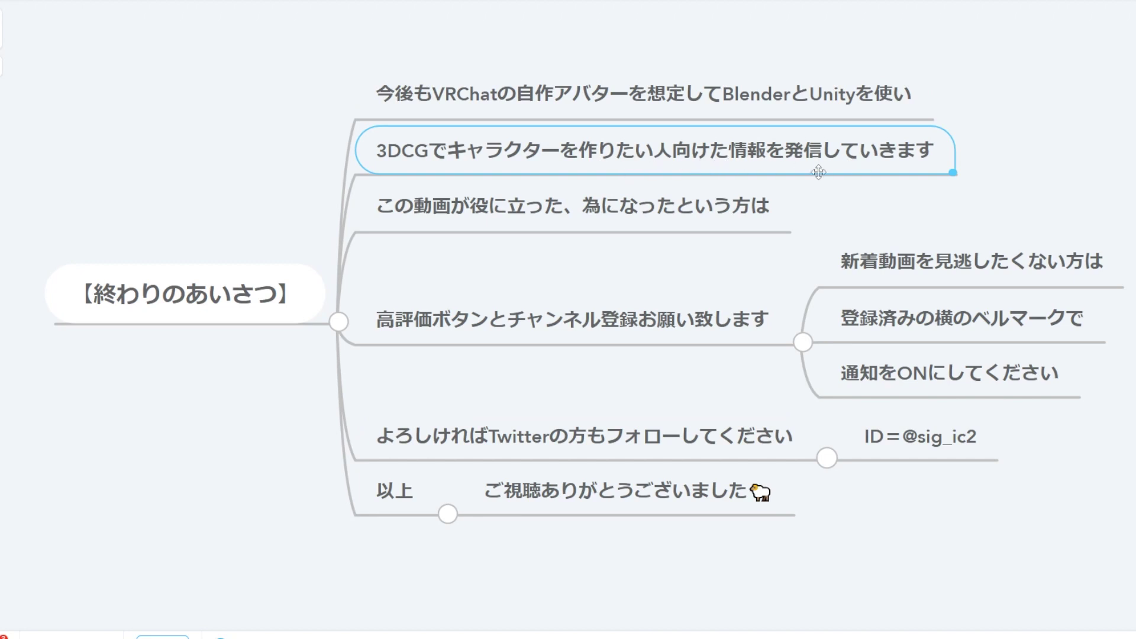
{"action": "left_click", "coordinate": [707, 218]}
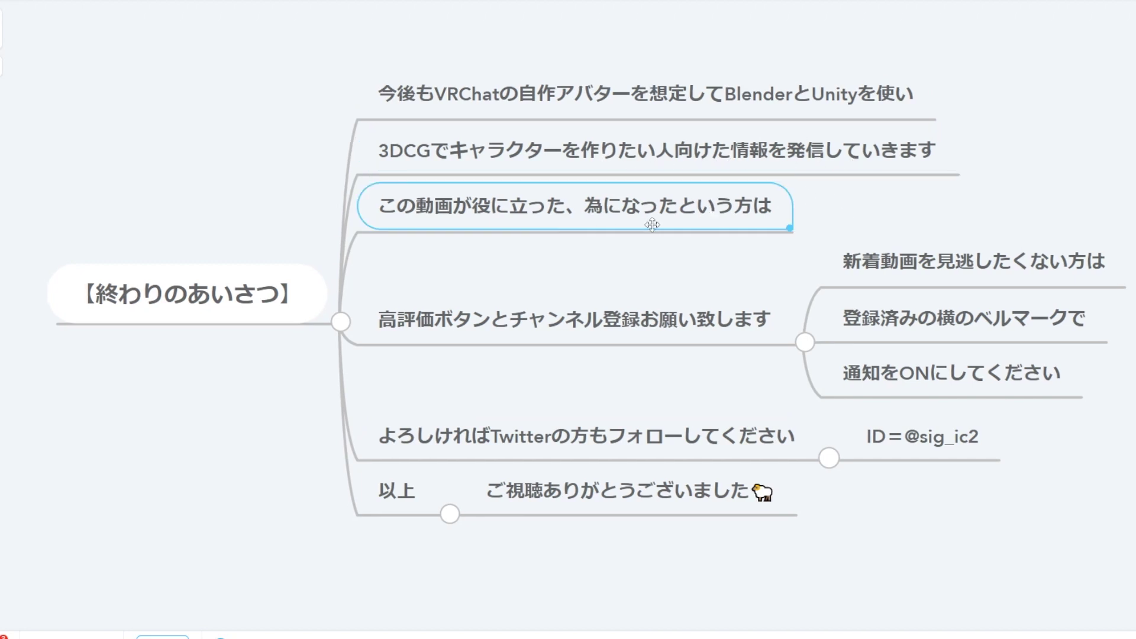
{"action": "left_click", "coordinate": [596, 314]}
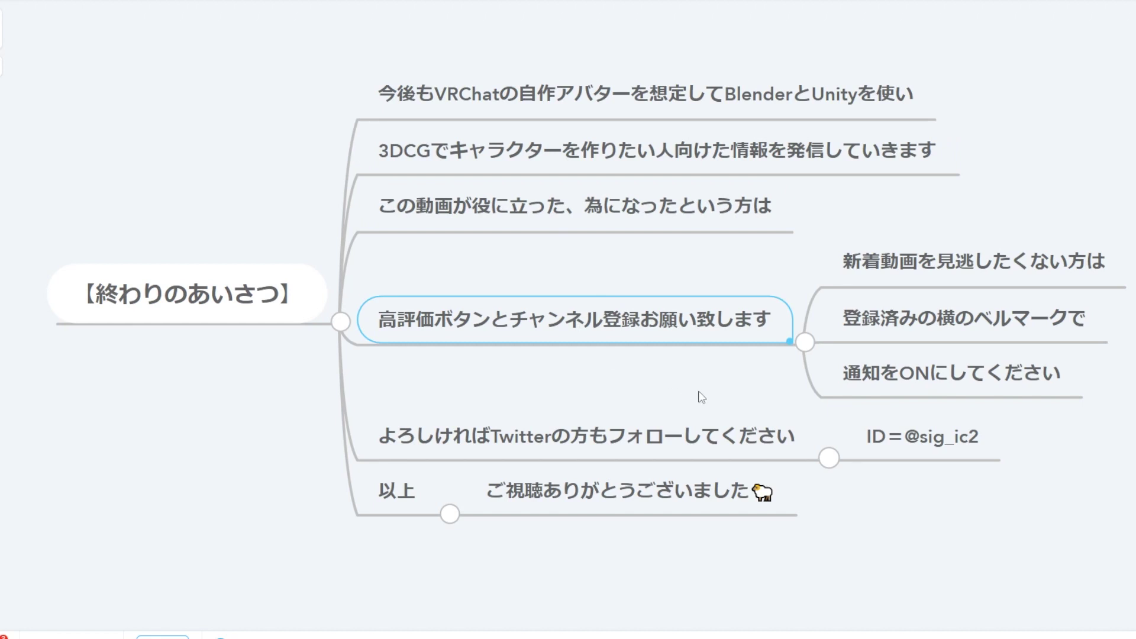
{"action": "left_click", "coordinate": [942, 329]}
{"action": "left_click", "coordinate": [943, 376]}
{"action": "left_click", "coordinate": [568, 438]}
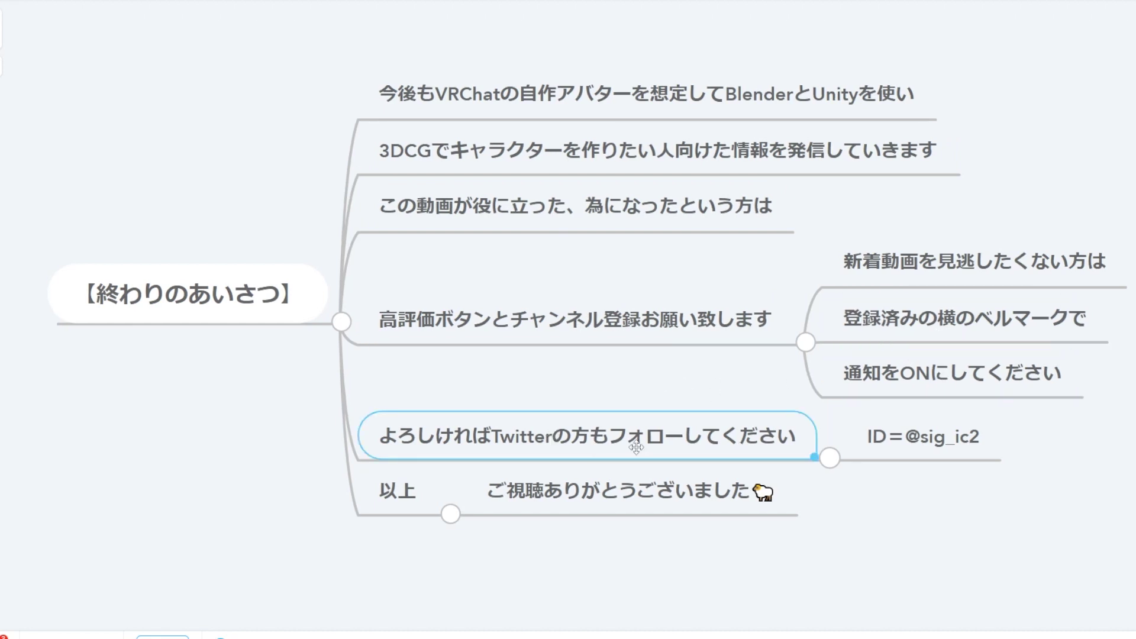
{"action": "left_click", "coordinate": [949, 438]}
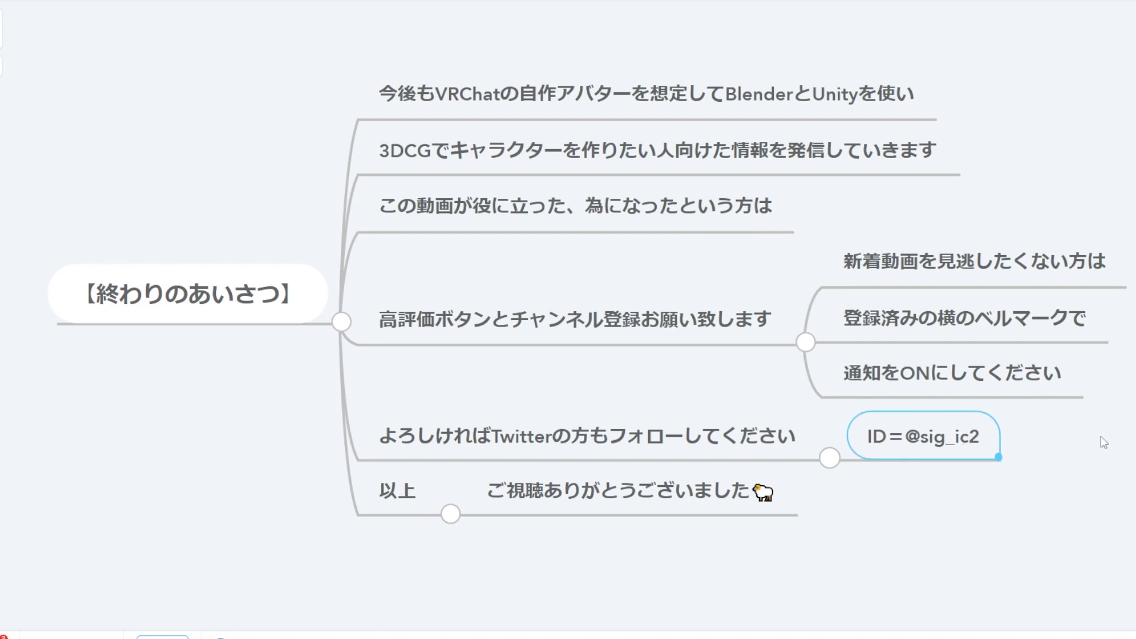
{"action": "key", "text": "Down"}
{"action": "key", "text": "Right"}
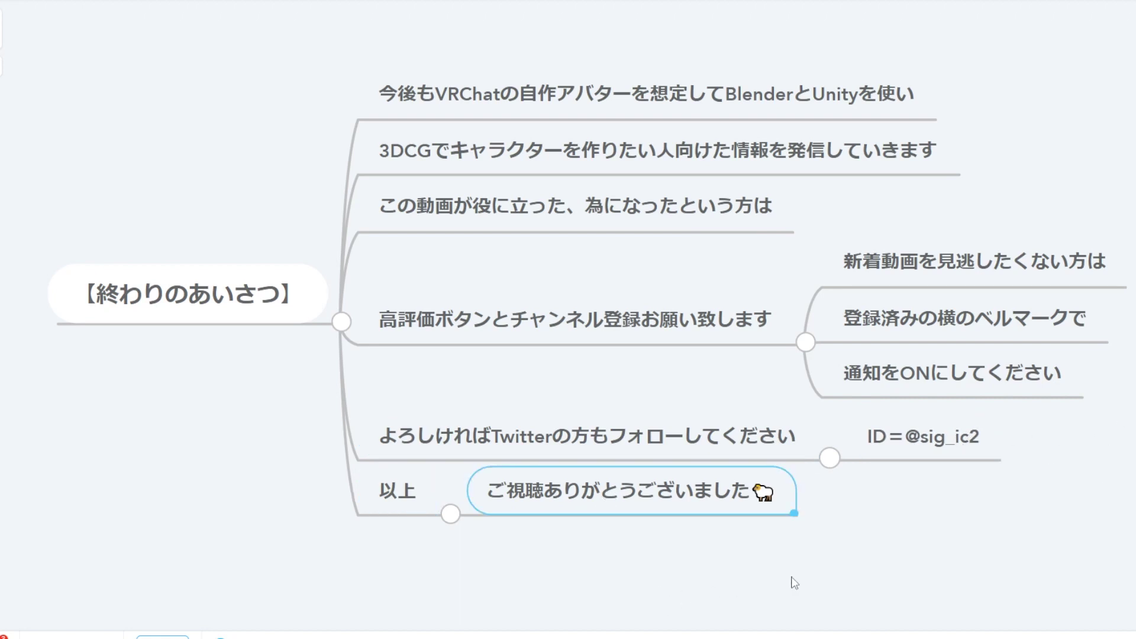